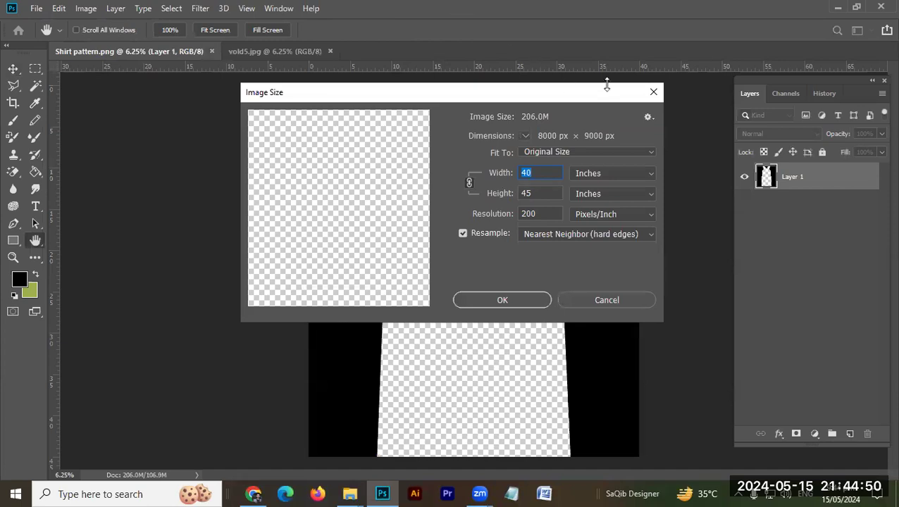
# Copy the shirt pattern layer into vold5.jpg and center it horizontally and vertically on the canvas
pyautogui.click(654, 92)
pyautogui.click(264, 52)
pyautogui.moveTo(260, 53); pyautogui.dragTo(437, 205)
pyautogui.hotkey('ctrl', 'a')
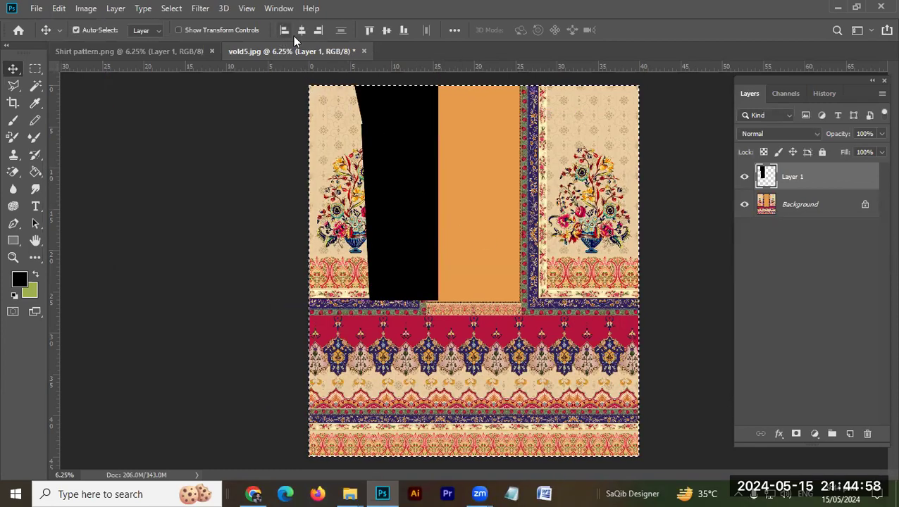
pyautogui.click(297, 32)
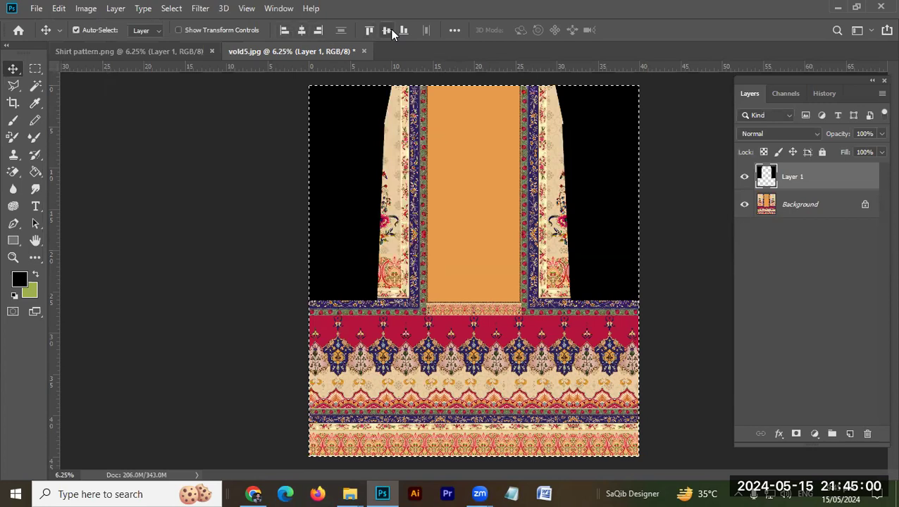
pyautogui.click(390, 30)
pyautogui.hotkey('ctrl', 'd')
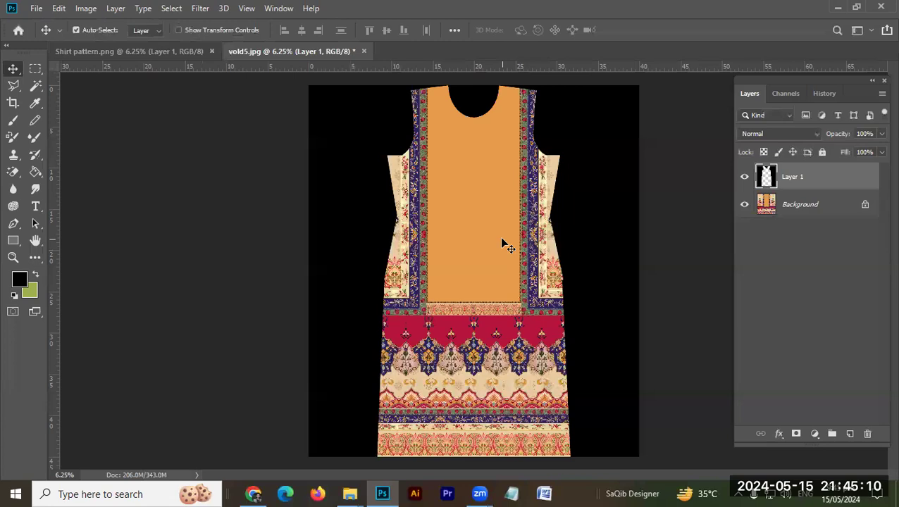
# Hide the shirt pattern layer and select the Background layer
pyautogui.hotkey('ctrl', '+')
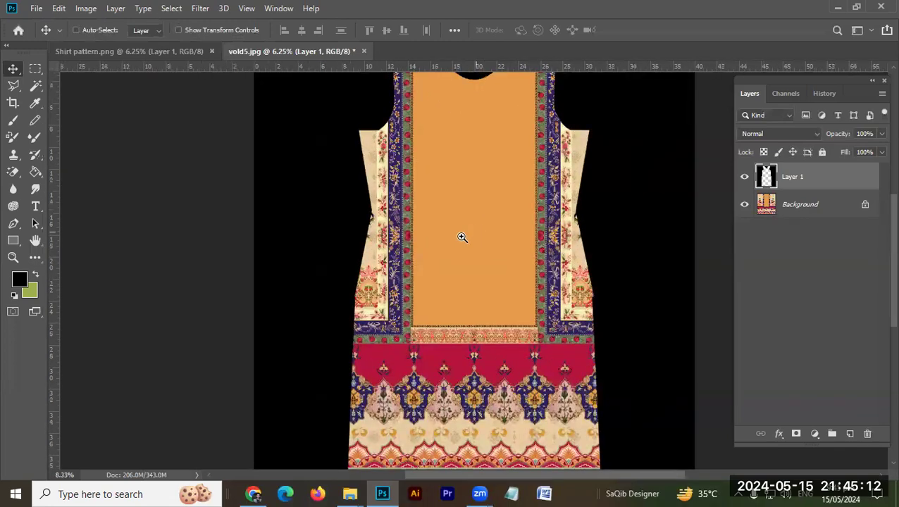
pyautogui.moveTo(482, 239)
pyautogui.mouseDown()
pyautogui.moveTo(468, 247)
pyautogui.moveTo(478, 255)
pyautogui.mouseUp()
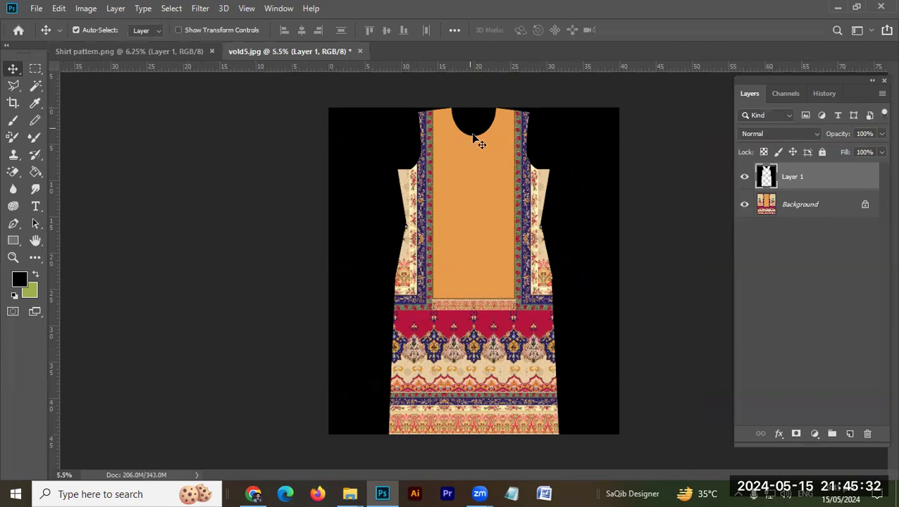
pyautogui.click(745, 176)
pyautogui.click(810, 205)
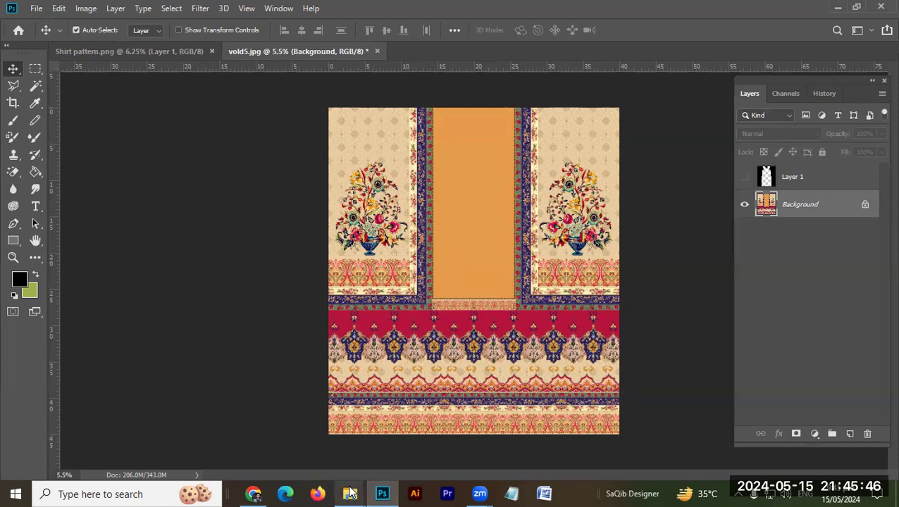
# Open the panel creation slide 33.jpg from the textile designing classes folder inside Zoom Textile Classes
pyautogui.moveTo(350, 493)
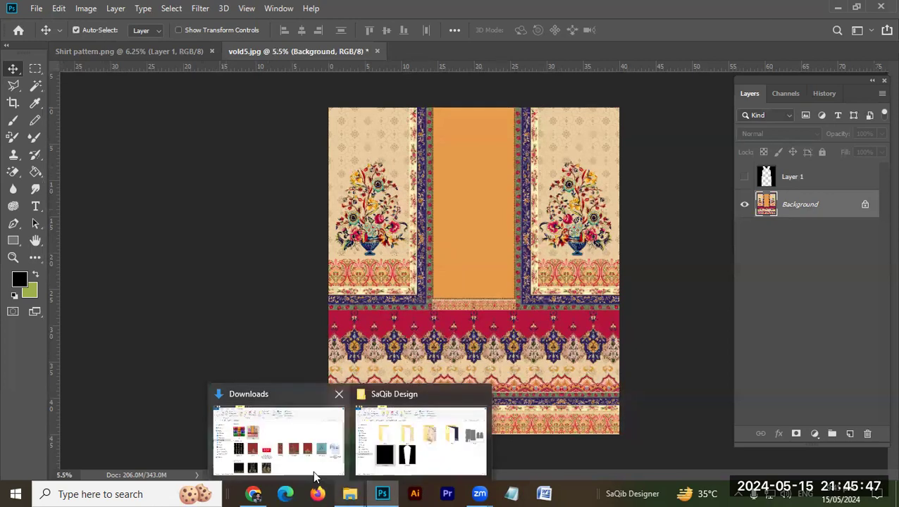
pyautogui.click(417, 392)
pyautogui.click(245, 104)
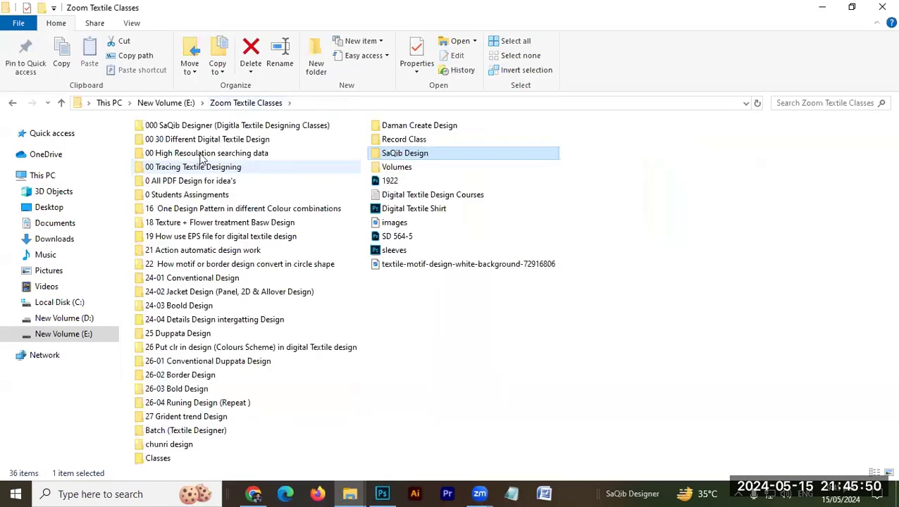
pyautogui.doubleClick(211, 126)
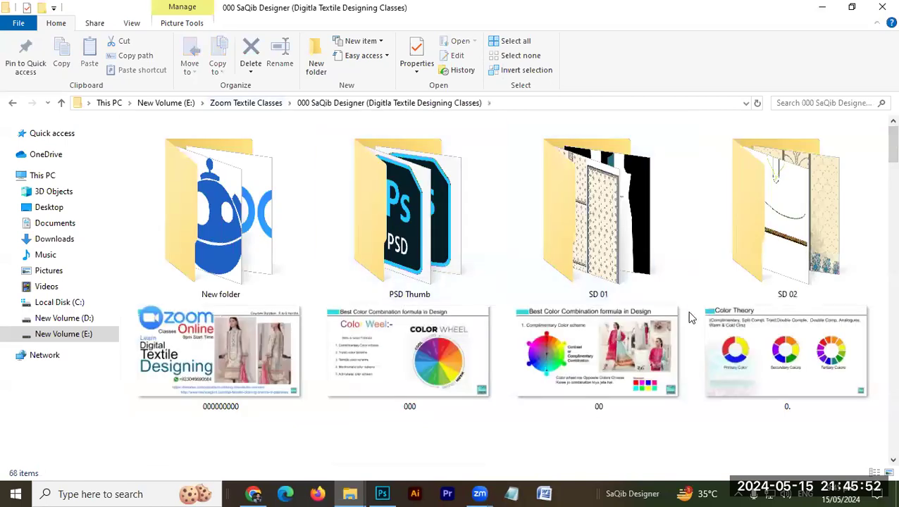
pyautogui.scroll(-10, 695, 338)
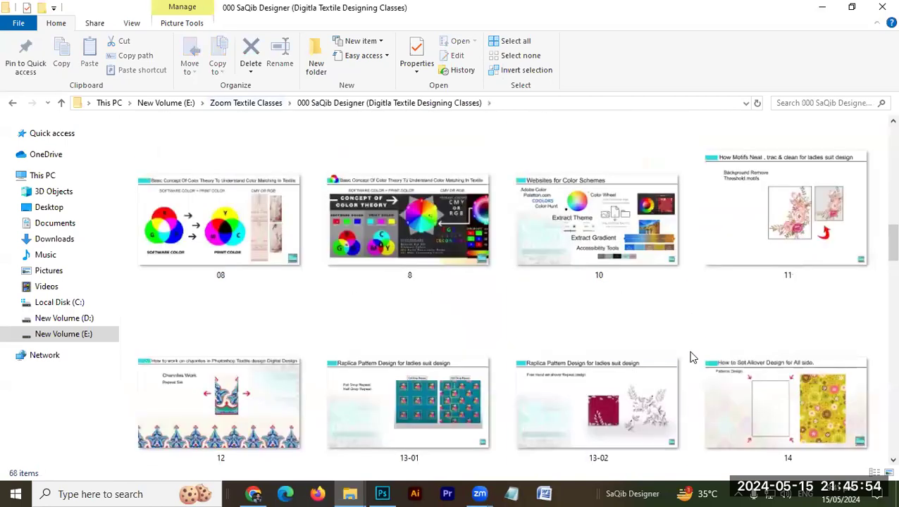
pyautogui.scroll(-3, 646, 355)
pyautogui.scroll(-5, 626, 361)
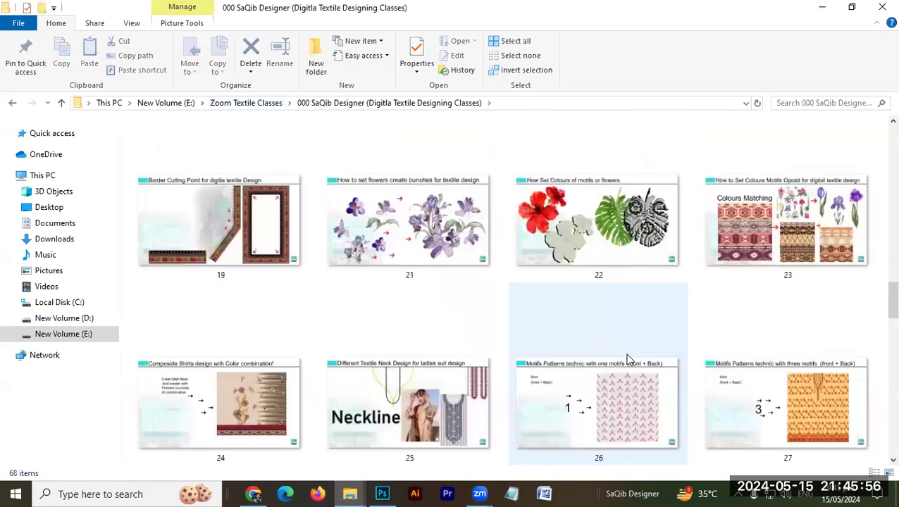
pyautogui.scroll(-3, 626, 361)
pyautogui.scroll(-2, 630, 360)
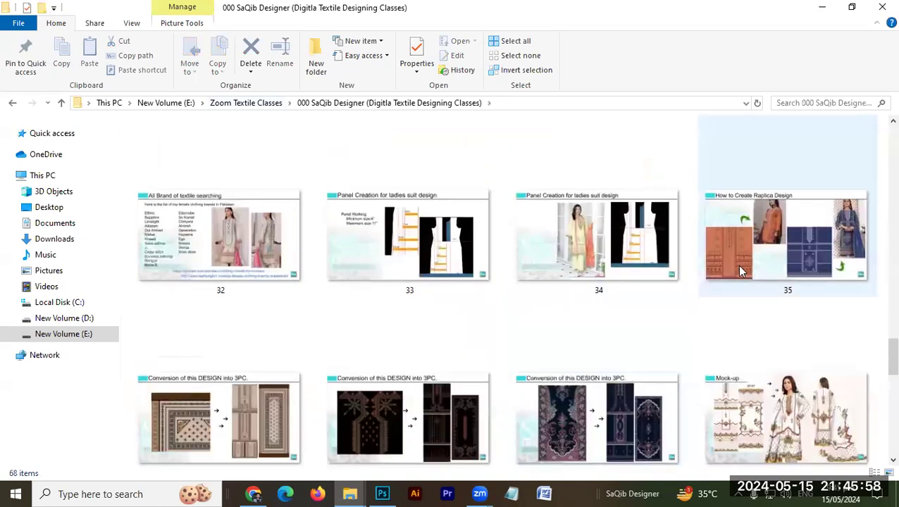
pyautogui.doubleClick(416, 258)
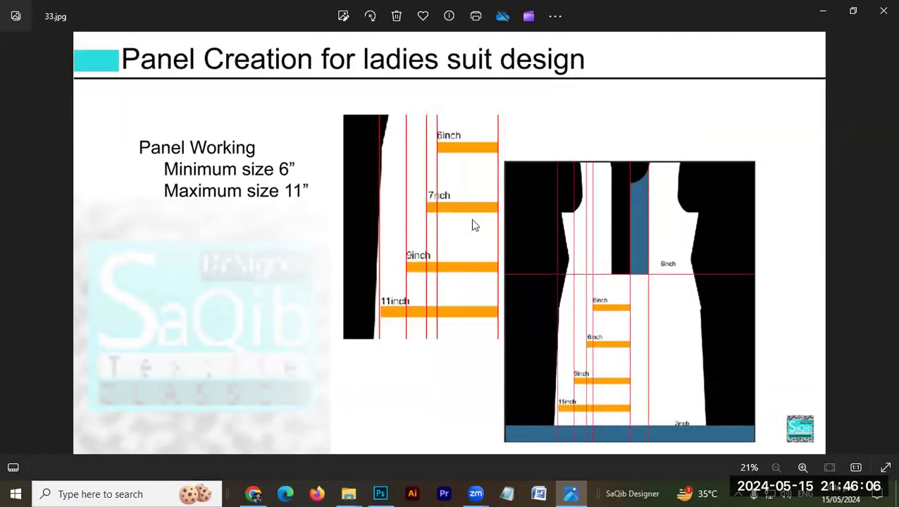
# Switch back to Photoshop and measure the orange center panel's width with a rectangular marquee about 7 in high
pyautogui.click(381, 494)
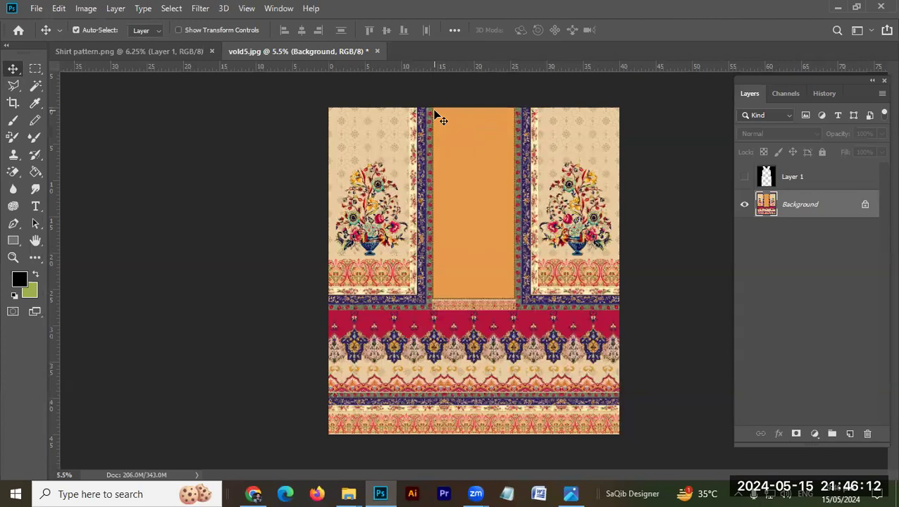
pyautogui.press('m')
pyautogui.moveTo(433, 107); pyautogui.dragTo(513, 158)
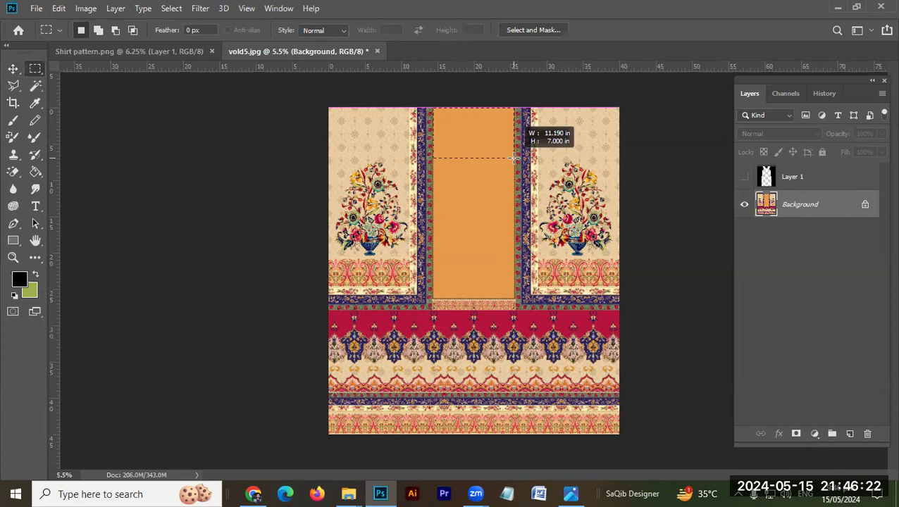
pyautogui.moveTo(514, 158); pyautogui.dragTo(513, 157)
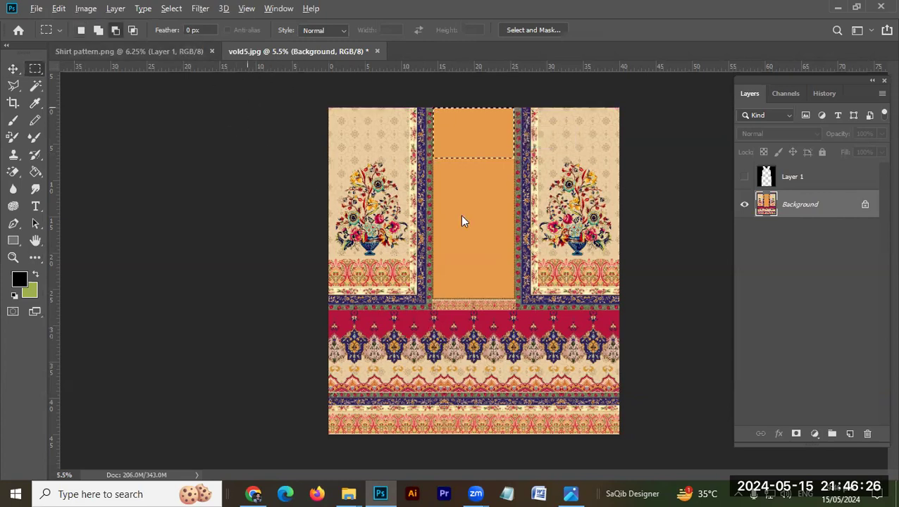
# Switch to the 33.jpg slide and examine the marked panel widths on the shirt diagram up close
pyautogui.hotkey('alt', 'Tab')
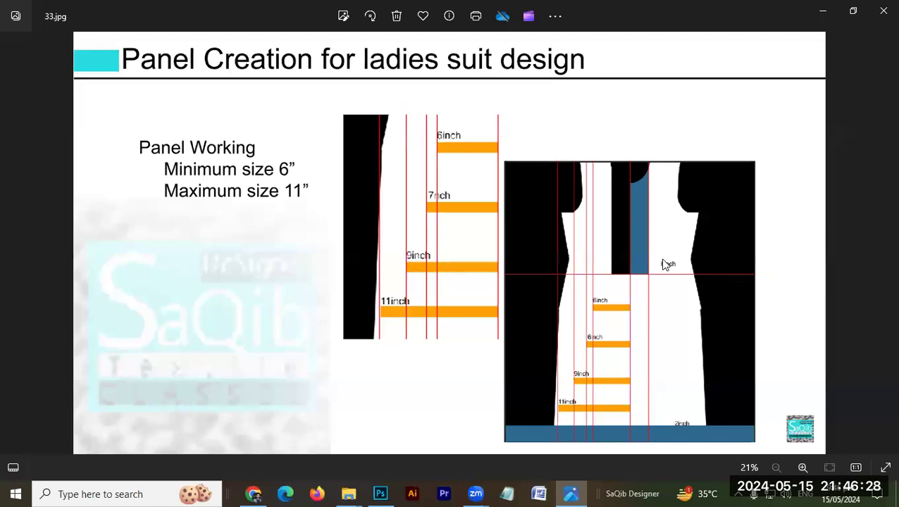
pyautogui.scroll(4, 664, 280)
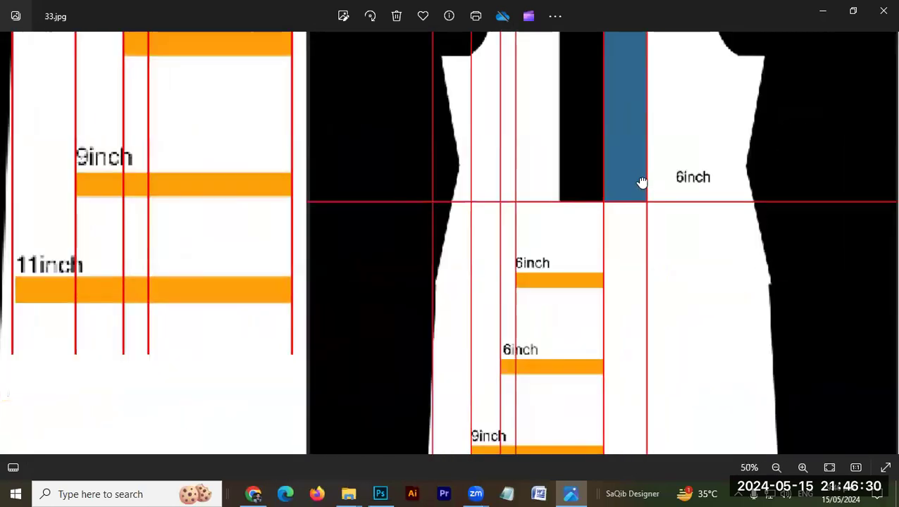
pyautogui.scroll(-1, 641, 183)
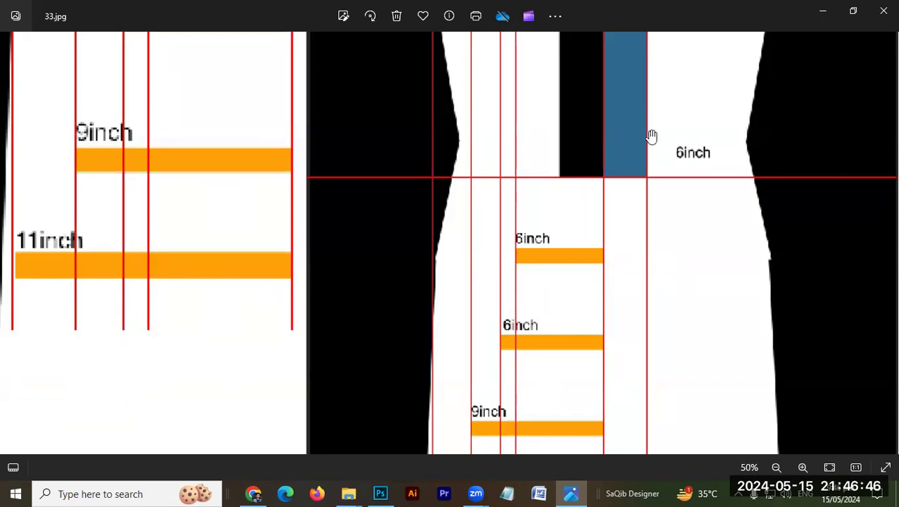
pyautogui.moveTo(636, 194); pyautogui.dragTo(639, 207)
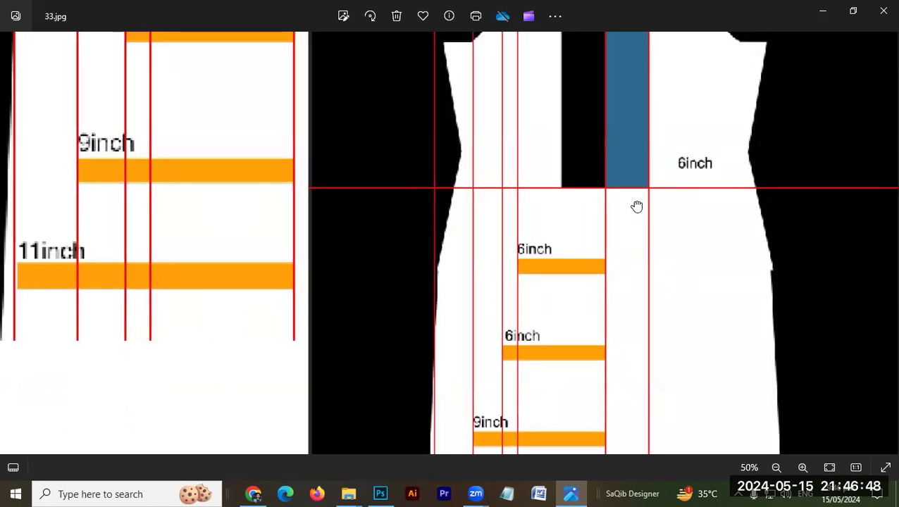
# Return to Photoshop and set the rectangular marquee to Fixed Size, 6 in wide by 18 in high
pyautogui.click(382, 493)
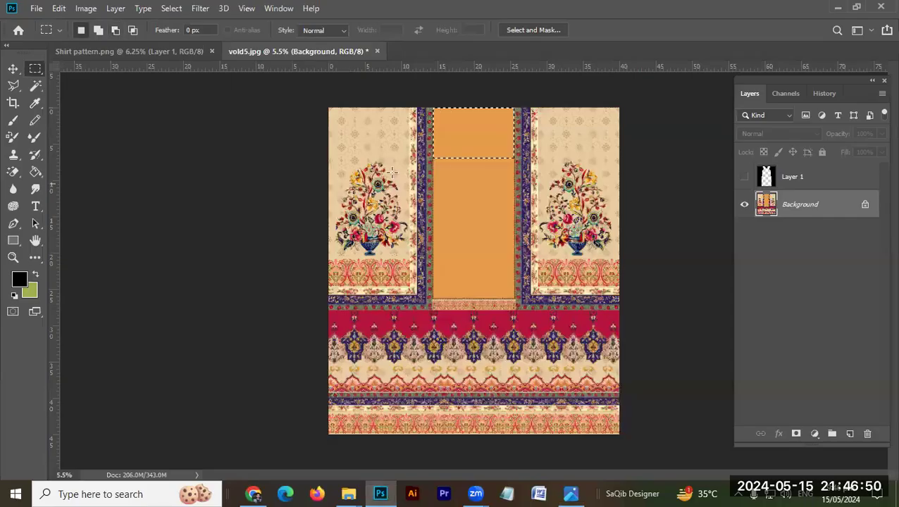
pyautogui.click(334, 27)
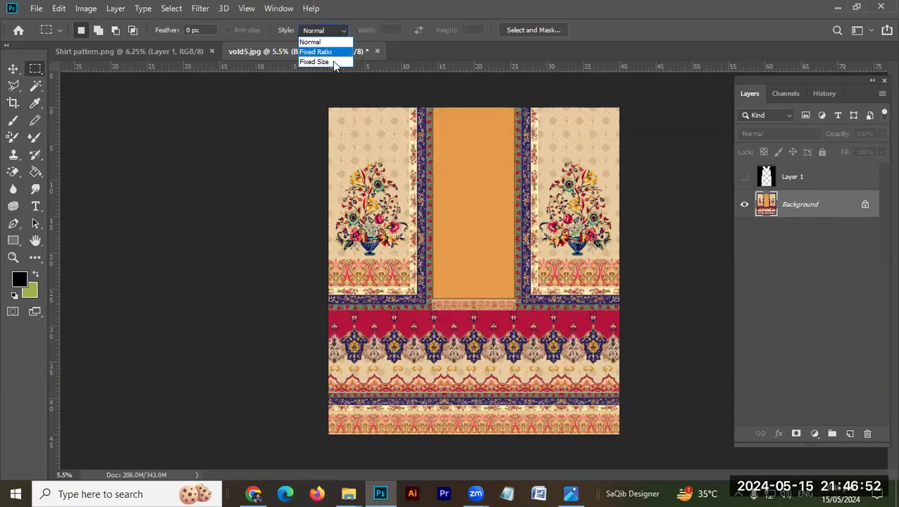
pyautogui.click(334, 62)
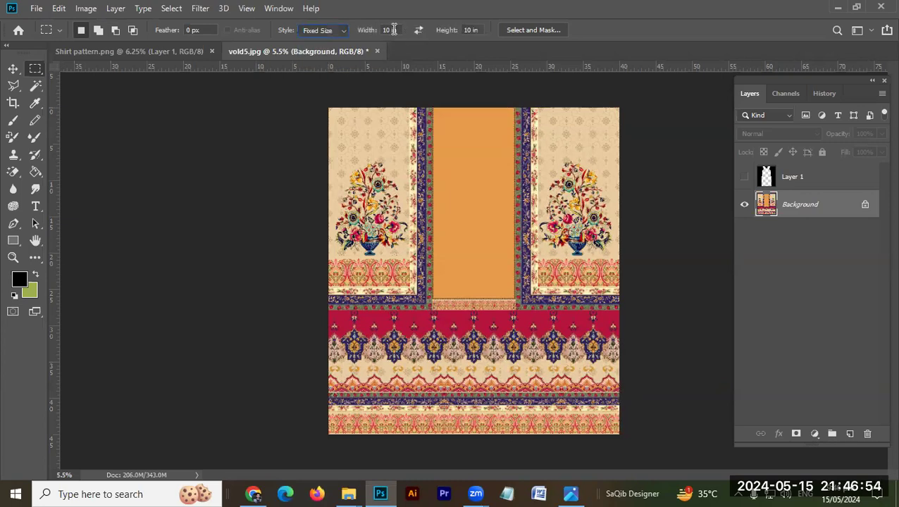
pyautogui.moveTo(391, 30); pyautogui.dragTo(363, 29)
pyautogui.write('6')
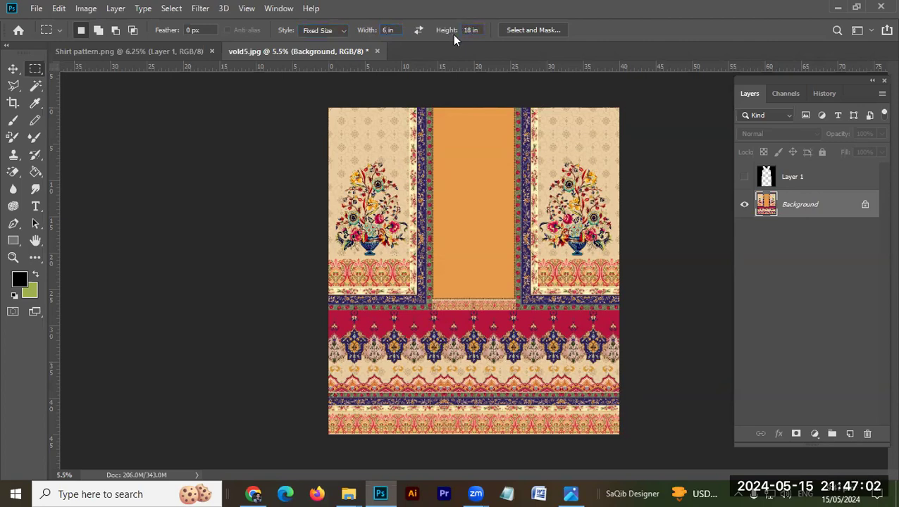
# Place the fixed-size selection on the orange panel, add vertical guides at its center and outer edge, and deselect
pyautogui.click(466, 109)
pyautogui.moveTo(492, 158); pyautogui.dragTo(479, 157)
pyautogui.moveTo(515, 68); pyautogui.dragTo(474, 90)
pyautogui.moveTo(514, 68); pyautogui.dragTo(496, 118)
pyautogui.hotkey('ctrl', 'd')
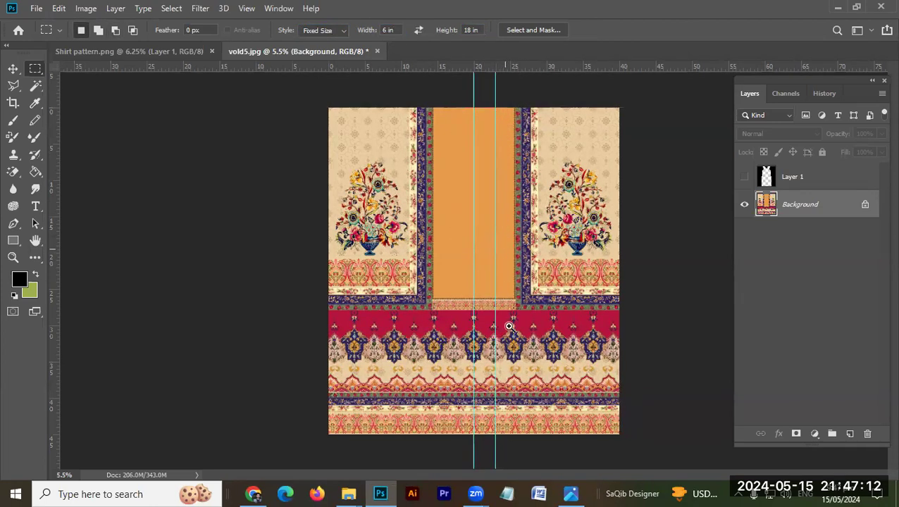
# Set the marquee style back to Normal and select the full-width border section below the panels
pyautogui.scroll(-2, 498, 404)
pyautogui.press('v')
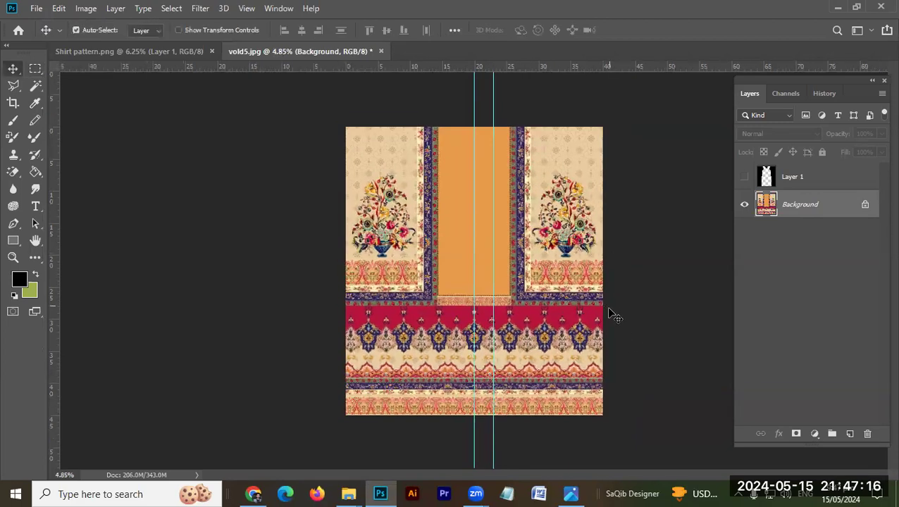
pyautogui.press('m')
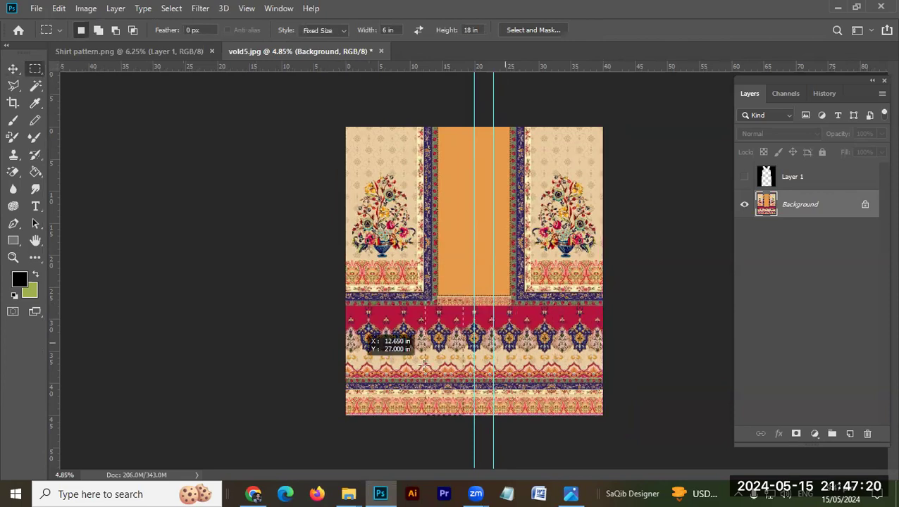
pyautogui.click(308, 34)
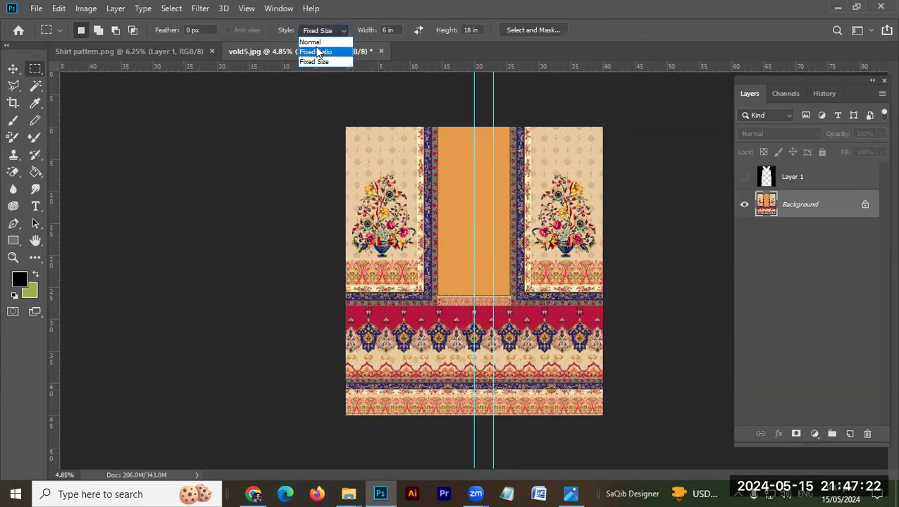
pyautogui.click(324, 40)
pyautogui.moveTo(345, 305); pyautogui.dragTo(614, 419)
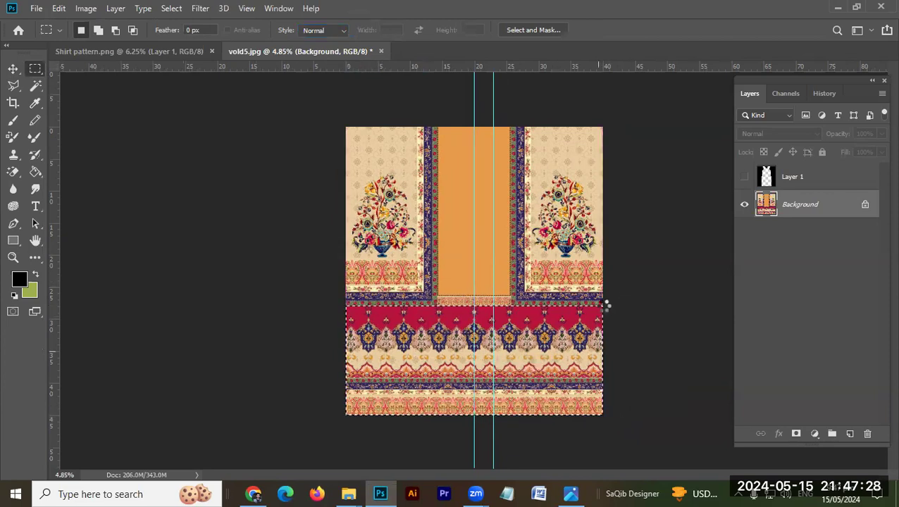
# Scale the selected border section proportionally to about 50%, keeping it anchored at the artwork's lower-left corner
pyautogui.hotkey('ctrl', 't')
pyautogui.moveTo(602, 306); pyautogui.dragTo(476, 359)
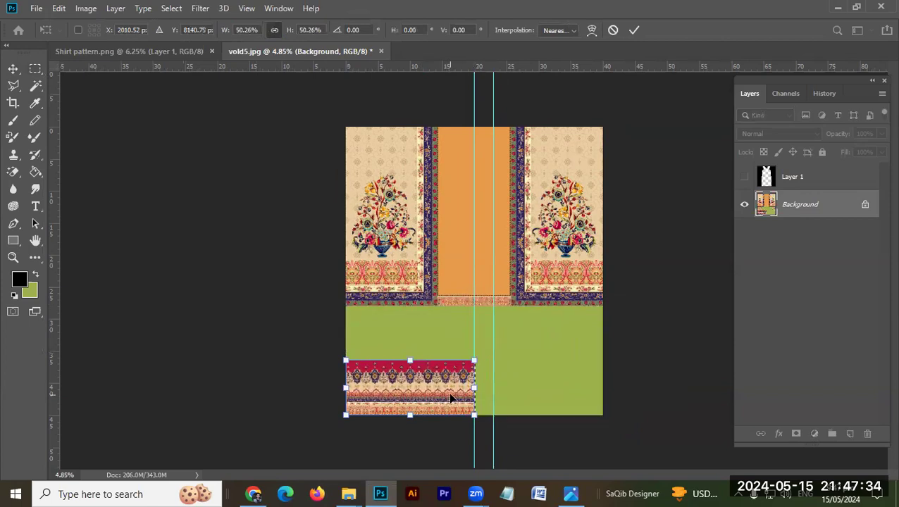
pyautogui.press('Return')
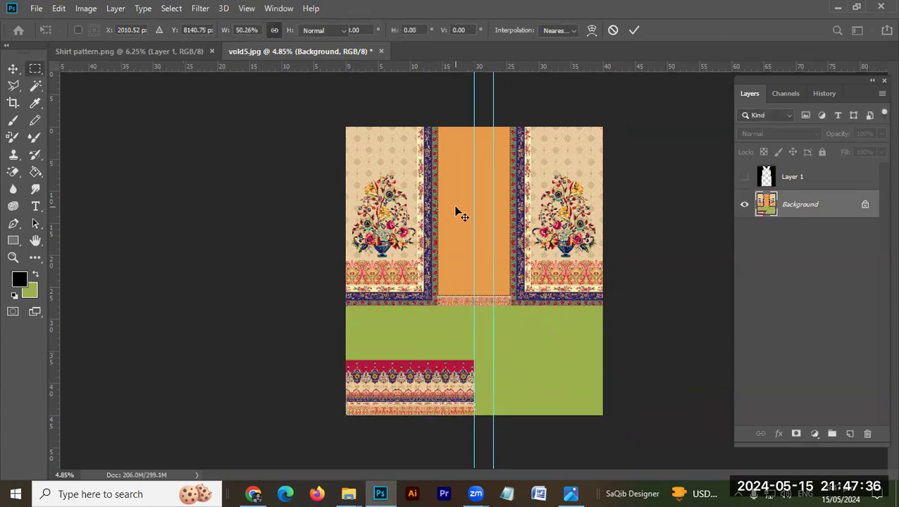
pyautogui.hotkey('ctrl', 'a')
pyautogui.hotkey('alt', 'e')
pyautogui.press('a')
pyautogui.press('a')
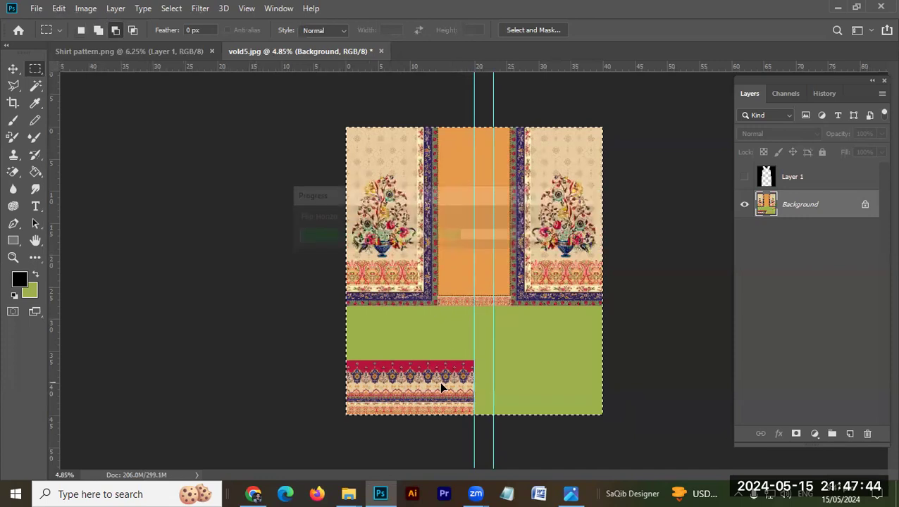
pyautogui.hotkey('ctrl', 'z')
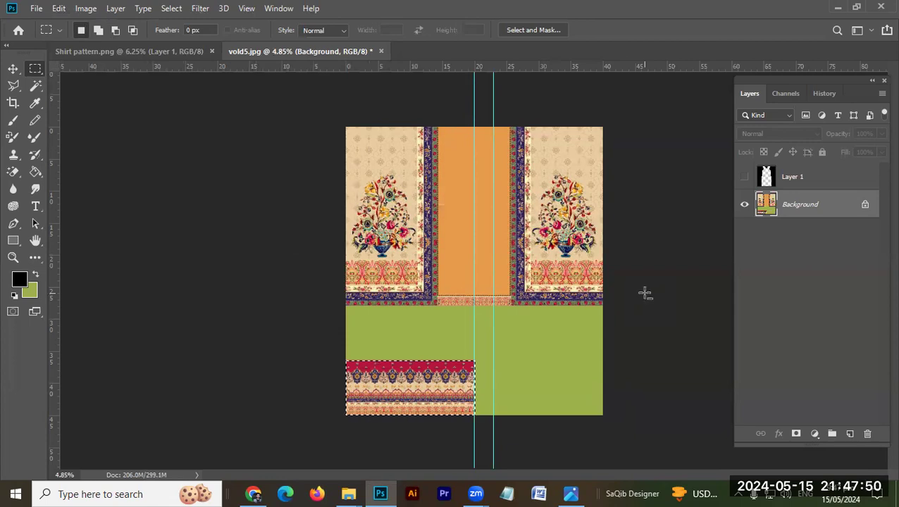
# Duplicate the reduced border onto a new layer beside the original to span the full hem width, and hide the guides
pyautogui.hotkey('ctrl', 'j')
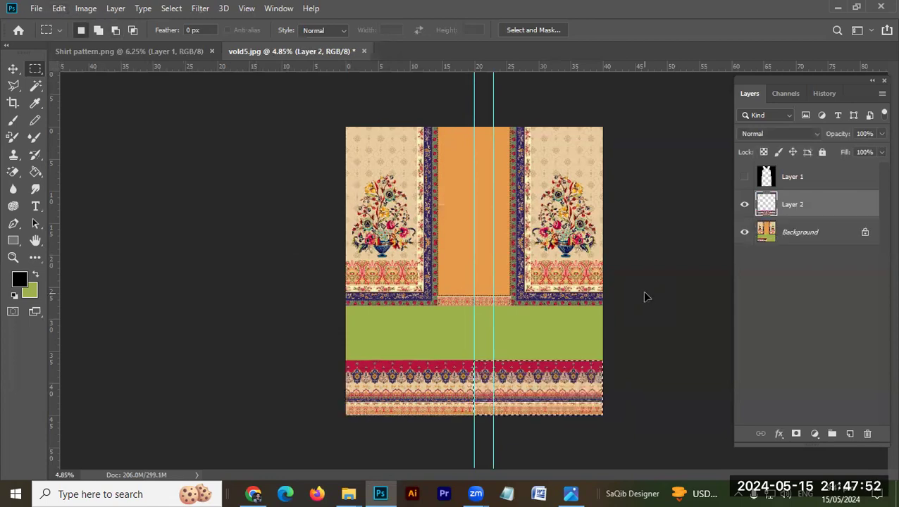
pyautogui.press('v')
pyautogui.hotkey('ctrl', 'h')
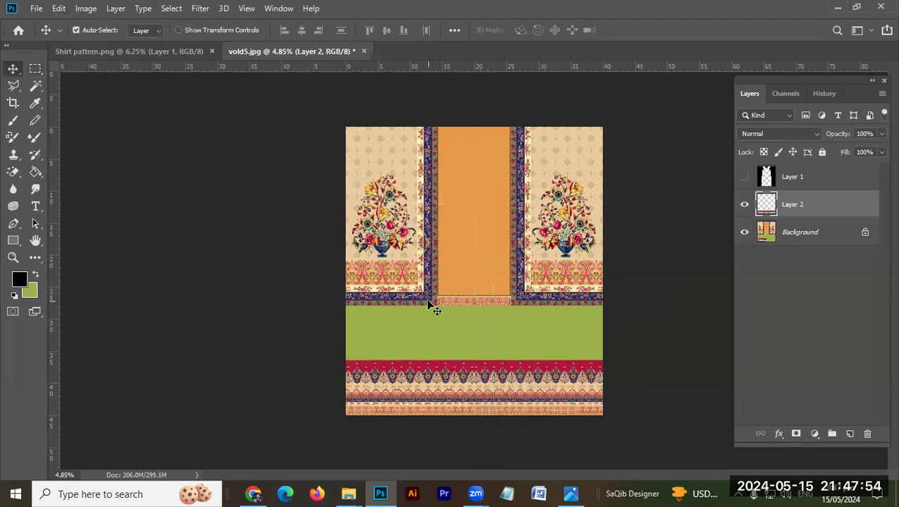
# Select the orange panel and everything to its right on the Background layer, fill it with the green background color, and deselect
pyautogui.click(433, 309)
pyautogui.press('m')
pyautogui.moveTo(435, 319); pyautogui.dragTo(648, 67)
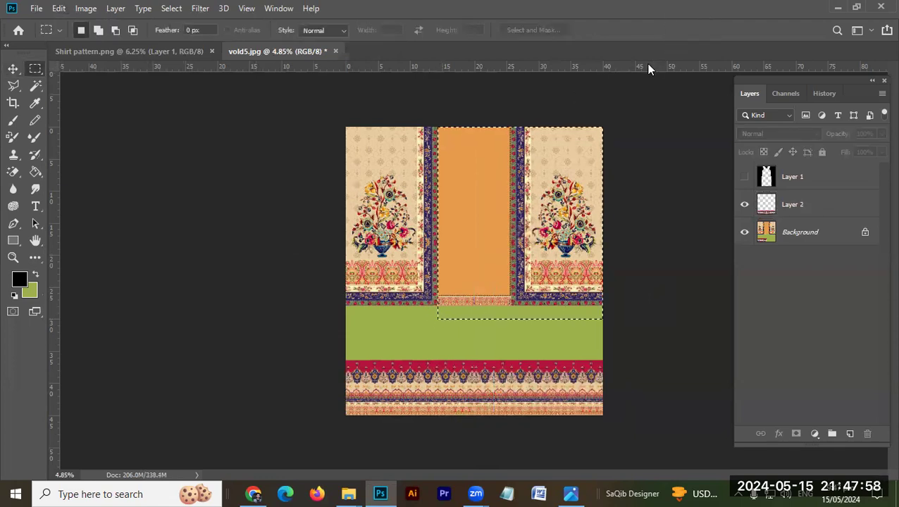
pyautogui.click(833, 231)
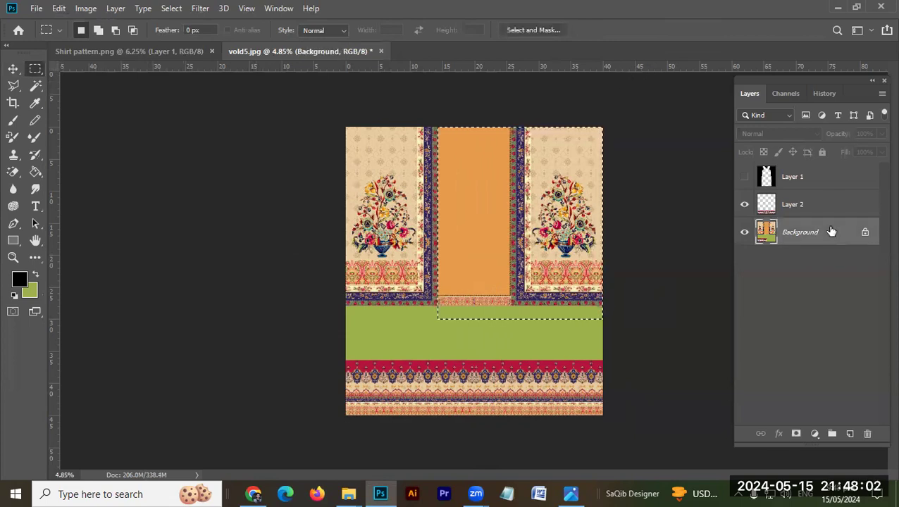
pyautogui.press('Delete')
pyautogui.press('Return')
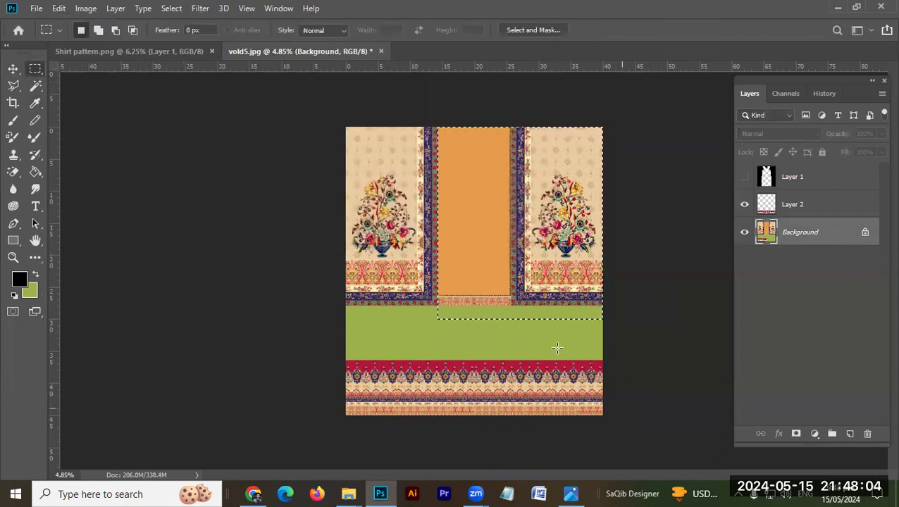
pyautogui.hotkey('ctrl', 'd')
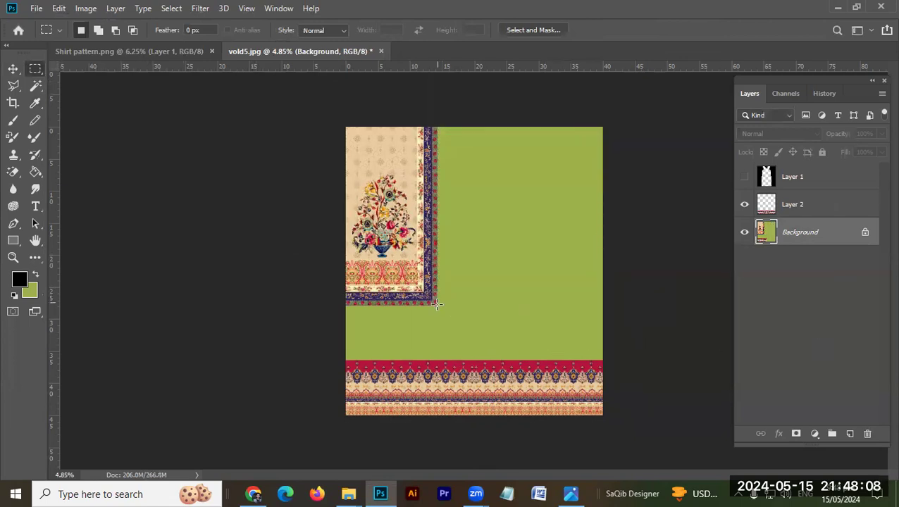
# Select the remaining vase panel with its L-shaped border and cut it onto a new layer
pyautogui.moveTo(437, 305); pyautogui.dragTo(300, 184)
pyautogui.click(238, 91)
pyautogui.moveTo(437, 304); pyautogui.dragTo(295, 107)
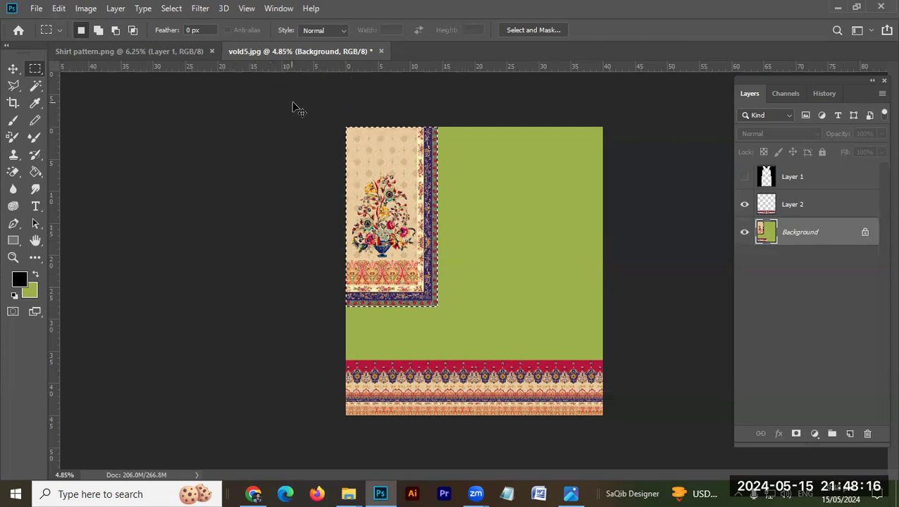
pyautogui.hotkey('ctrl', 'shift', 'j')
pyautogui.press('v')
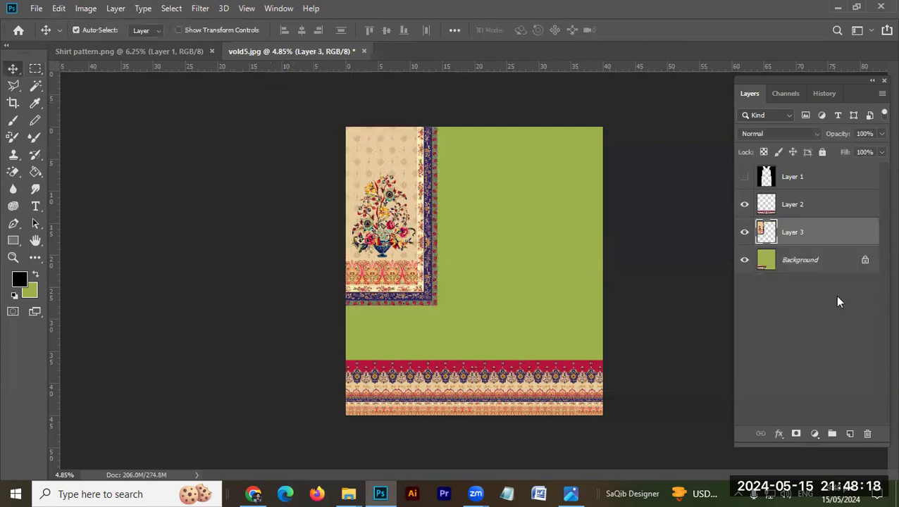
# Move the cut panel to the right half of the artwork, show the guides, and flip the panel horizontally
pyautogui.click(816, 258)
pyautogui.moveTo(412, 218); pyautogui.dragTo(426, 270)
pyautogui.hotkey('ctrl', ';')
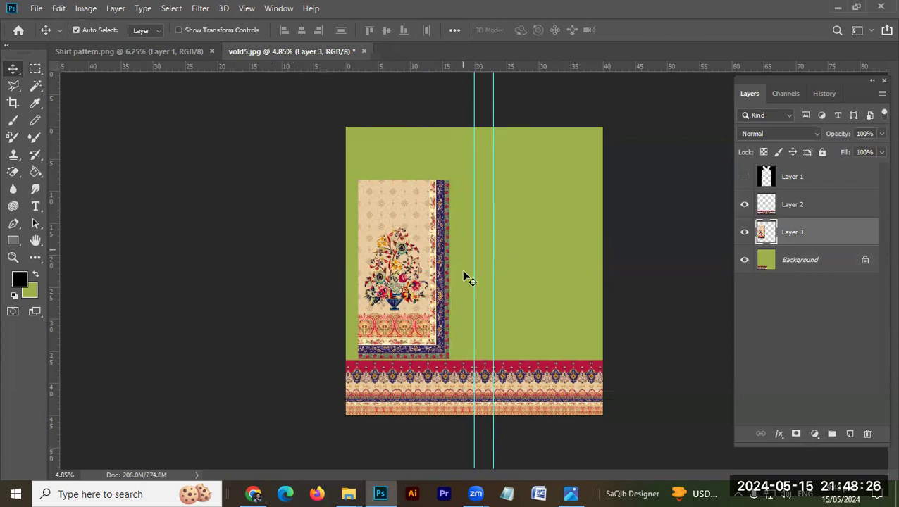
pyautogui.moveTo(426, 248); pyautogui.dragTo(517, 278)
pyautogui.hotkey('alt', 'e')
pyautogui.press('a')
pyautogui.press('h')
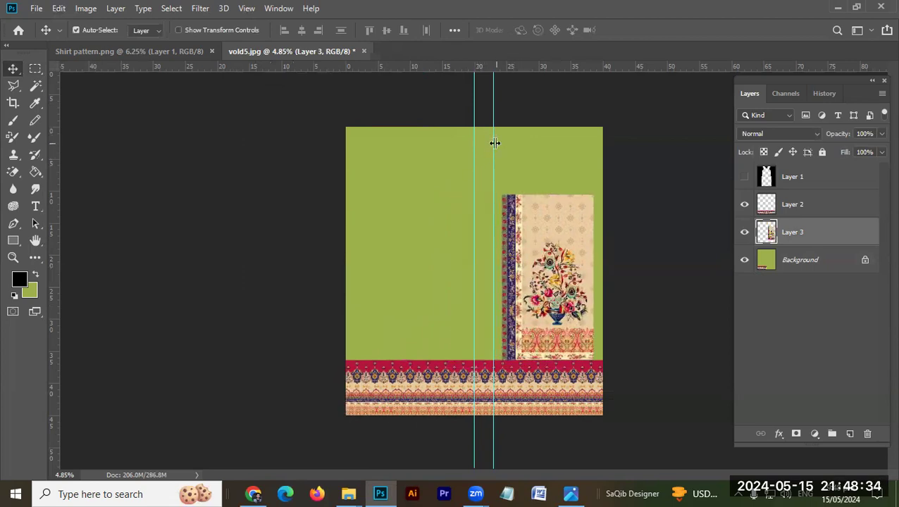
# Position the flipped panel just outside the outer guide, resting on the hem border, and show the shirt pattern layer
pyautogui.moveTo(504, 217); pyautogui.dragTo(510, 219)
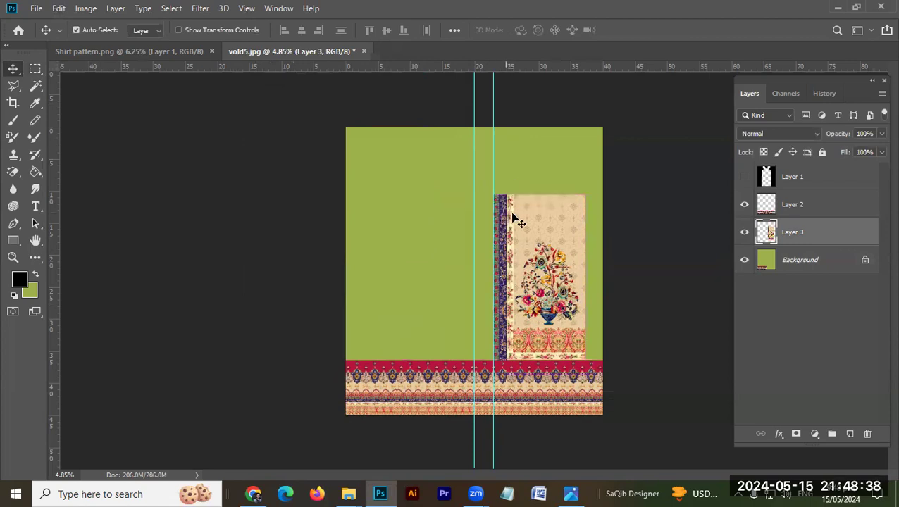
pyautogui.hotkey('ctrl', 'z')
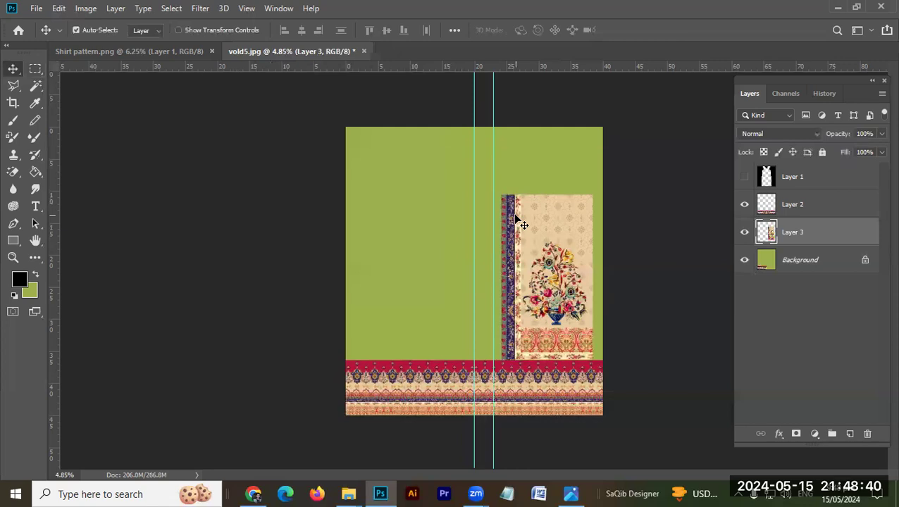
pyautogui.hotkey('shift', 'Left')
pyautogui.hotkey('shift', 'Left')
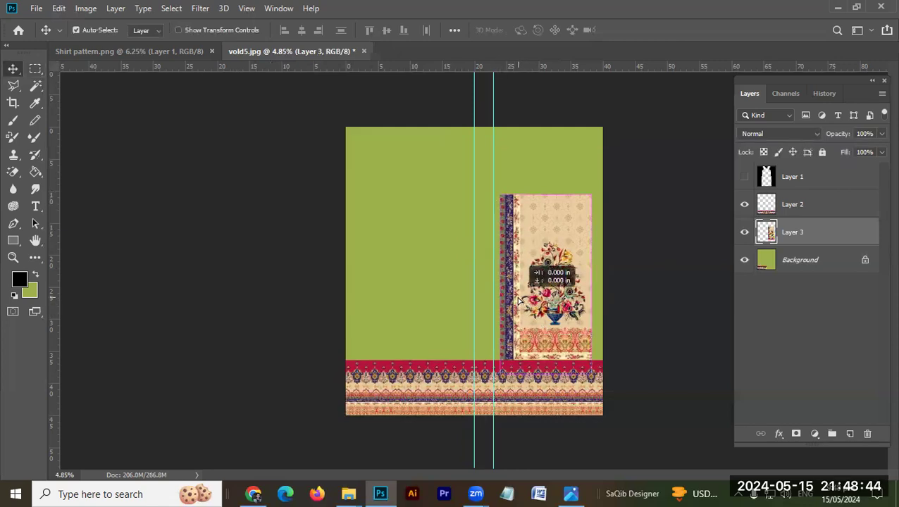
pyautogui.moveTo(529, 333); pyautogui.dragTo(530, 322)
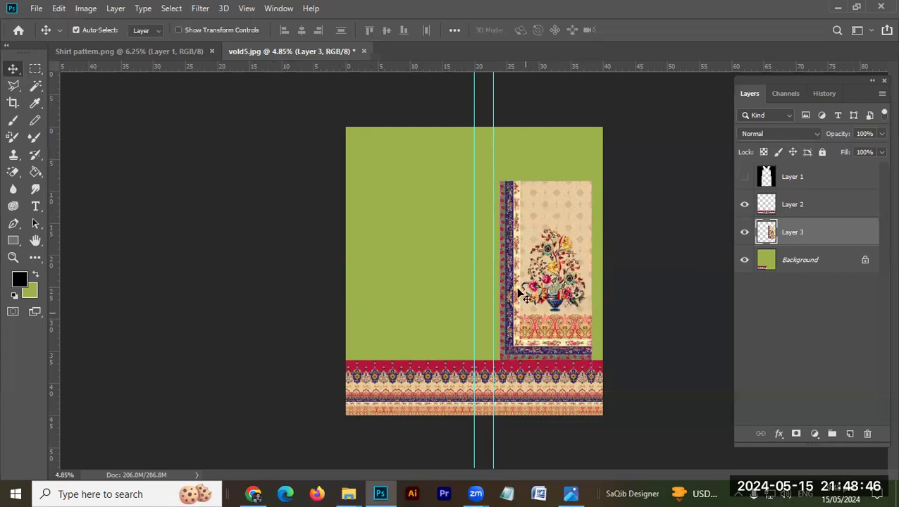
pyautogui.click(744, 177)
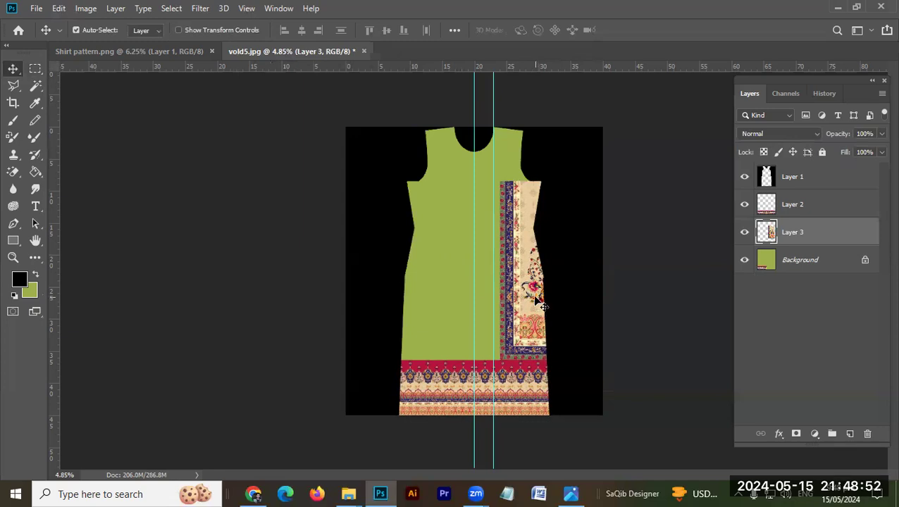
pyautogui.hotkey('ctrl', 't')
pyautogui.moveTo(592, 183); pyautogui.dragTo(580, 234)
pyautogui.press('Escape')
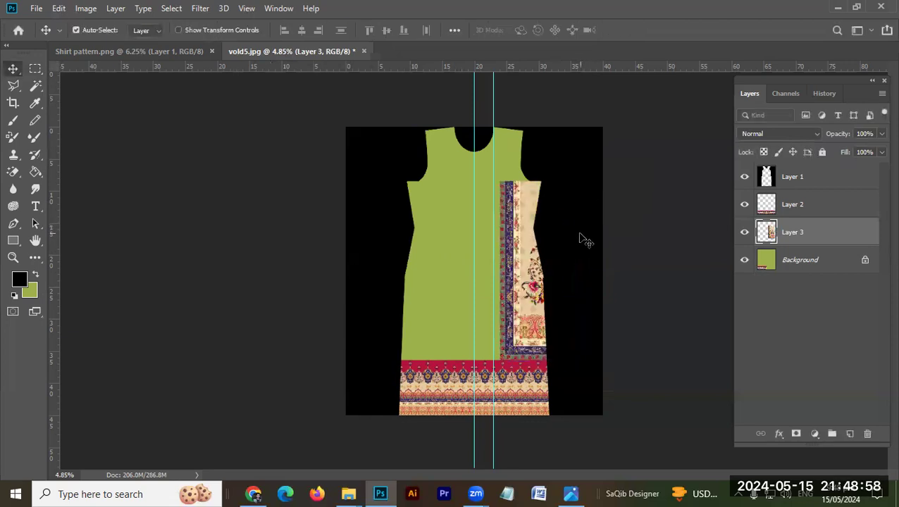
# Scale the side panel proportionally to about 82% from its lower-left corner and hide the shirt pattern layer
pyautogui.hotkey('ctrl', 't')
pyautogui.moveTo(593, 182); pyautogui.dragTo(574, 214)
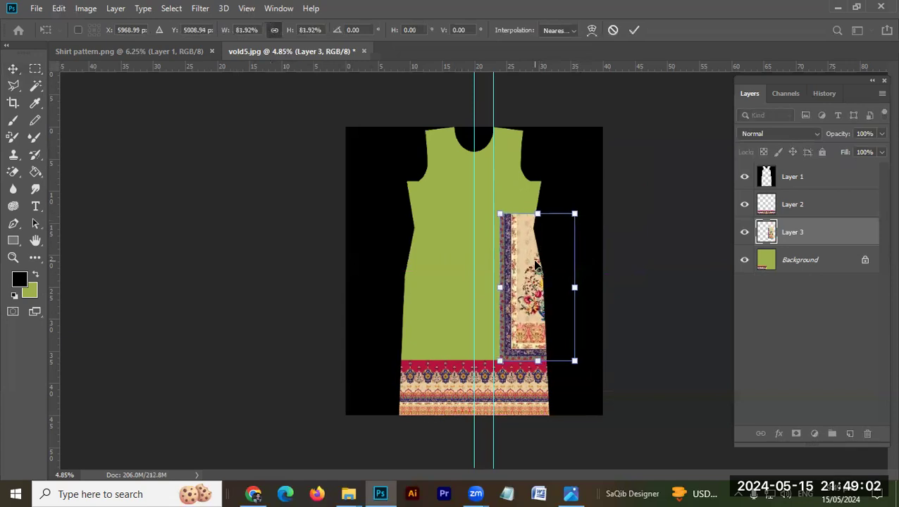
pyautogui.press('Return')
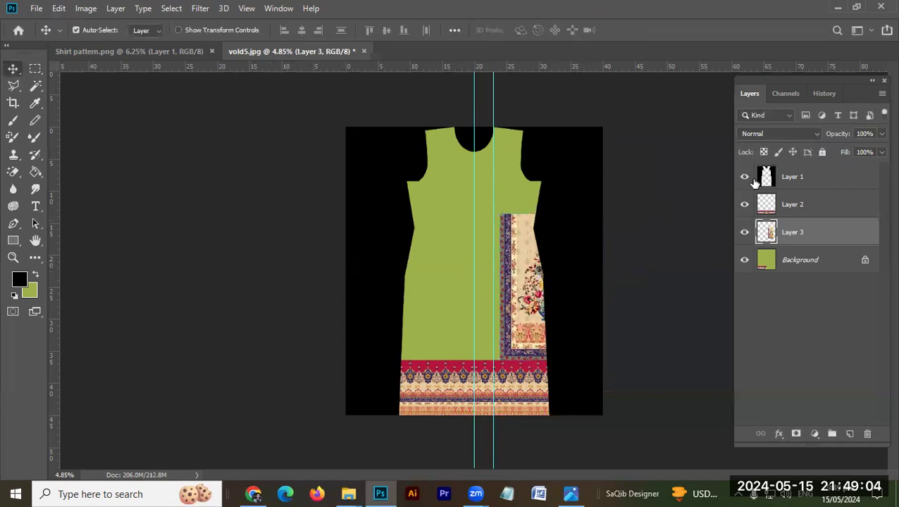
pyautogui.click(745, 177)
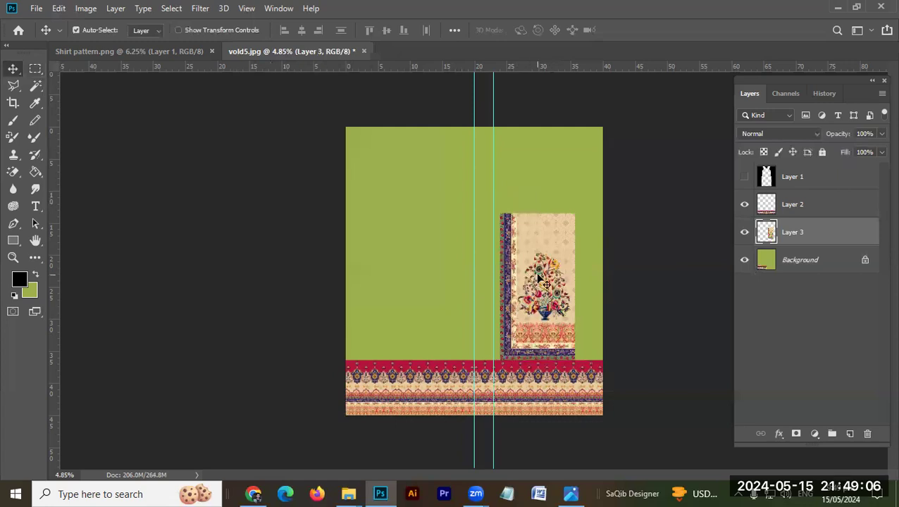
# Cut the panel's vase area onto its own layer and scale it to about half size, anchored at its lower-left corner
pyautogui.press('m')
pyautogui.moveTo(580, 214); pyautogui.dragTo(519, 321)
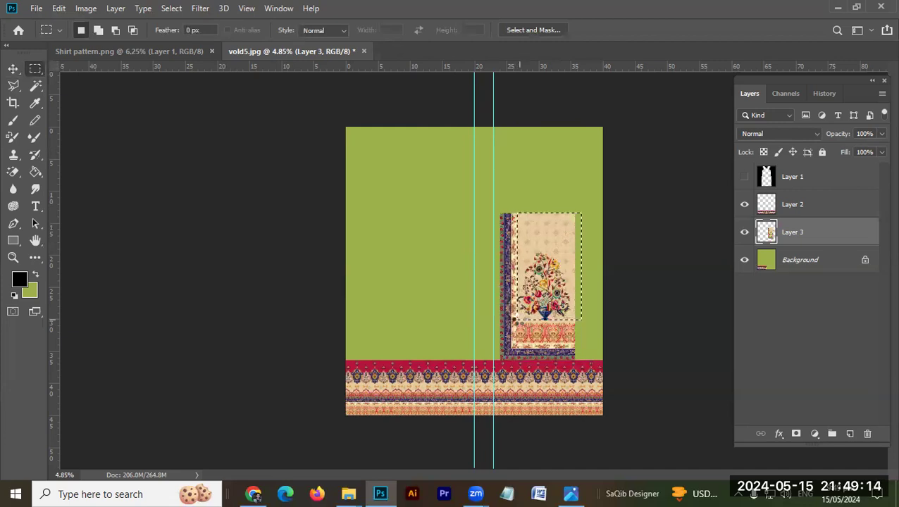
pyautogui.hotkey('ctrl', 'j')
pyautogui.hotkey('ctrl', 't')
pyautogui.moveTo(575, 213); pyautogui.dragTo(548, 262)
pyautogui.press('Return')
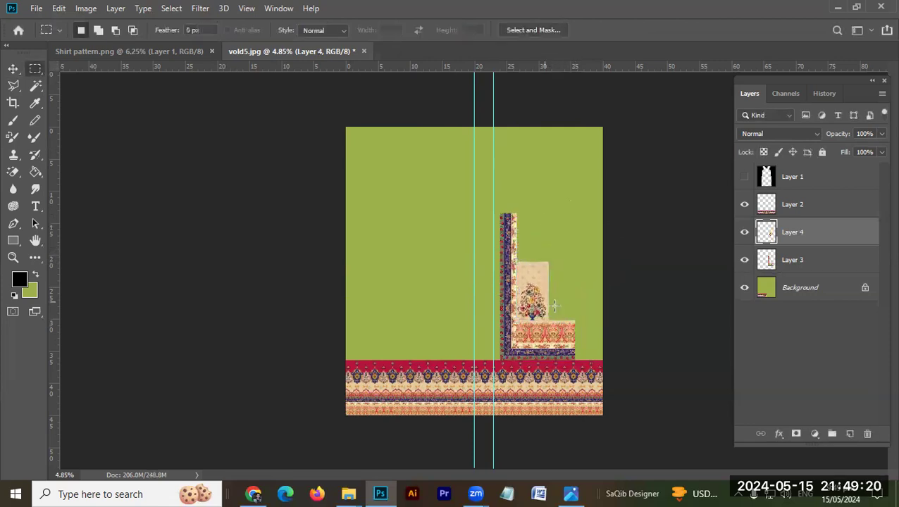
# Duplicate the reduced vase section twice side by side to the artwork's right edge, and show the shirt pattern layer
pyautogui.press('v')
pyautogui.moveTo(538, 305); pyautogui.dragTo(594, 304)
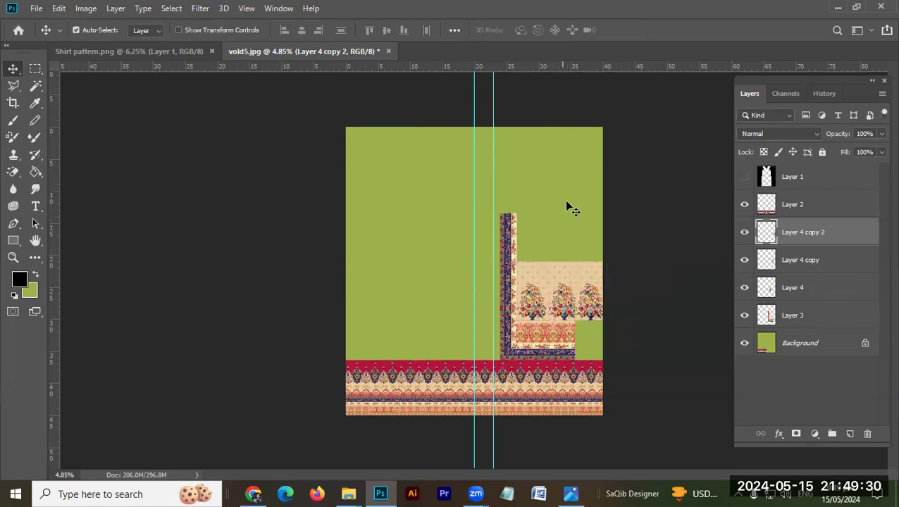
pyautogui.click(745, 177)
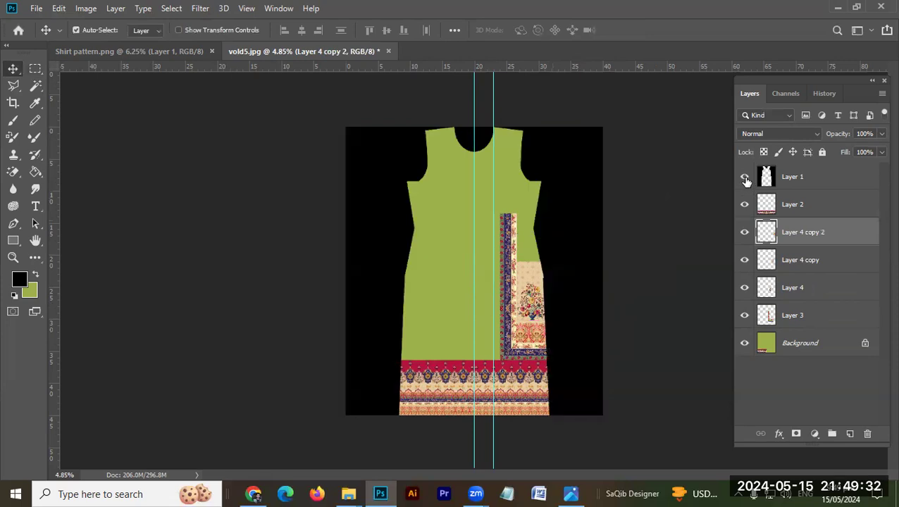
# Compare the reworked shirt with the original opened state in the history, and return to the current state and layers
pyautogui.click(818, 94)
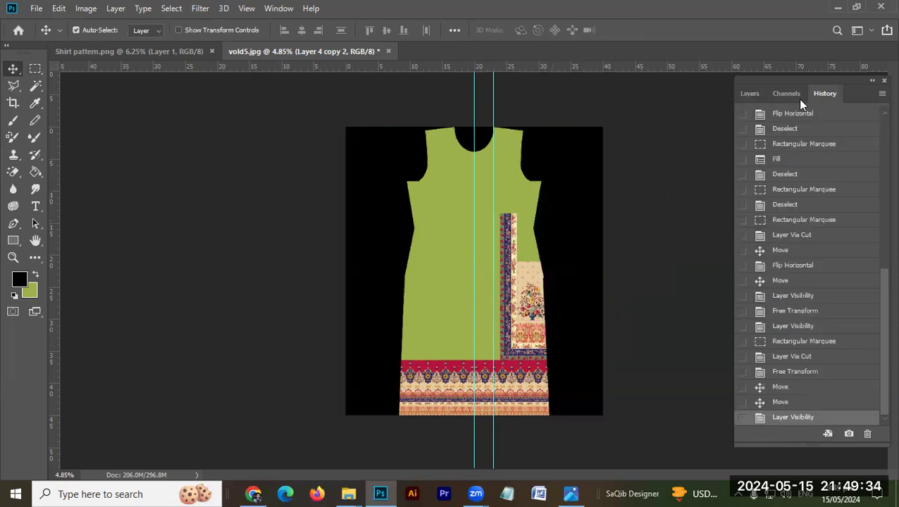
pyautogui.moveTo(879, 281); pyautogui.dragTo(877, 125)
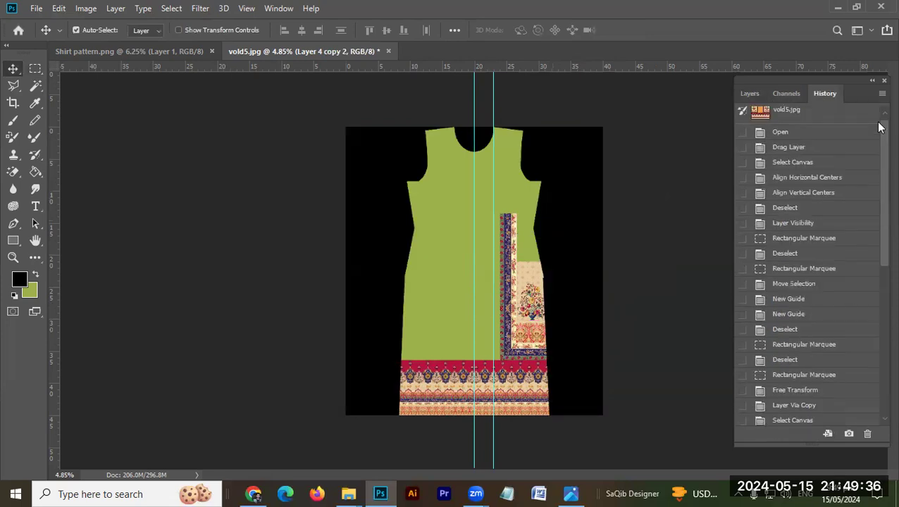
pyautogui.click(812, 117)
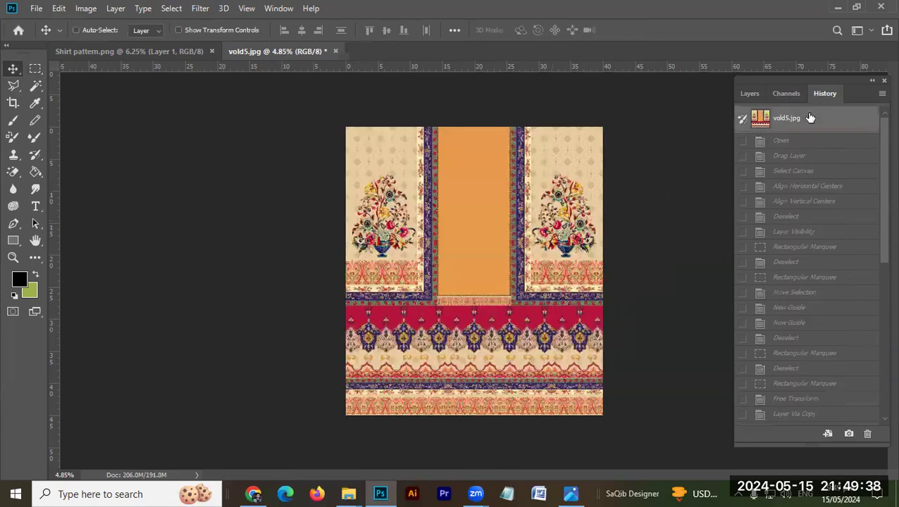
pyautogui.hotkey('ctrl', 'z')
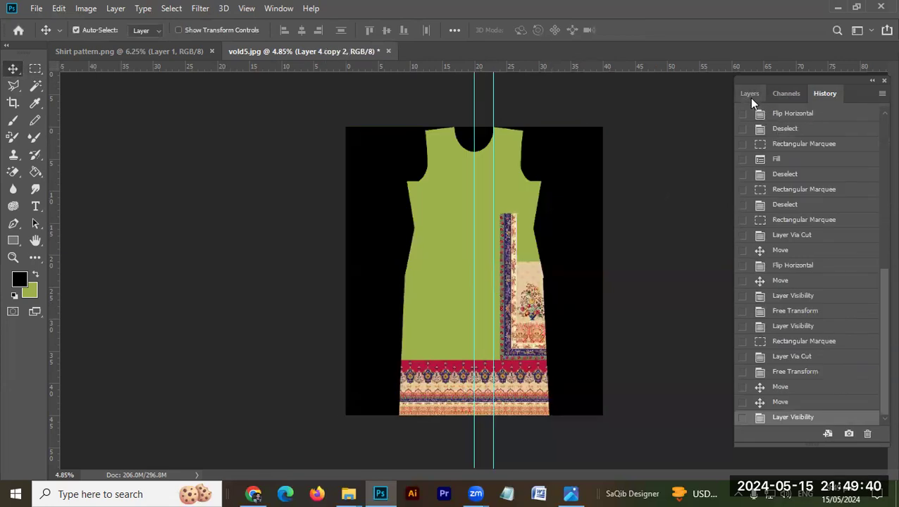
pyautogui.click(750, 95)
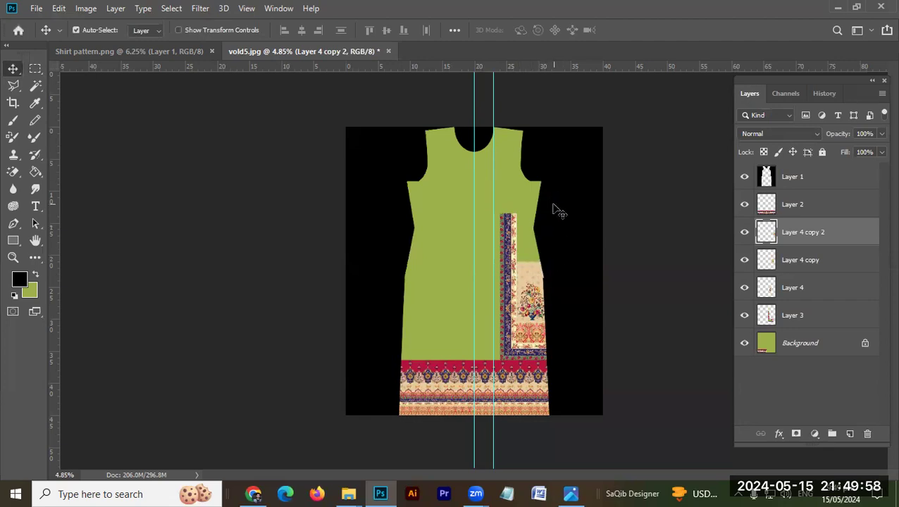
# Load the shirt pattern layer as a selection, add a vertical guide at the hem's right edge, deselect, and hide the pattern
pyautogui.click(810, 181)
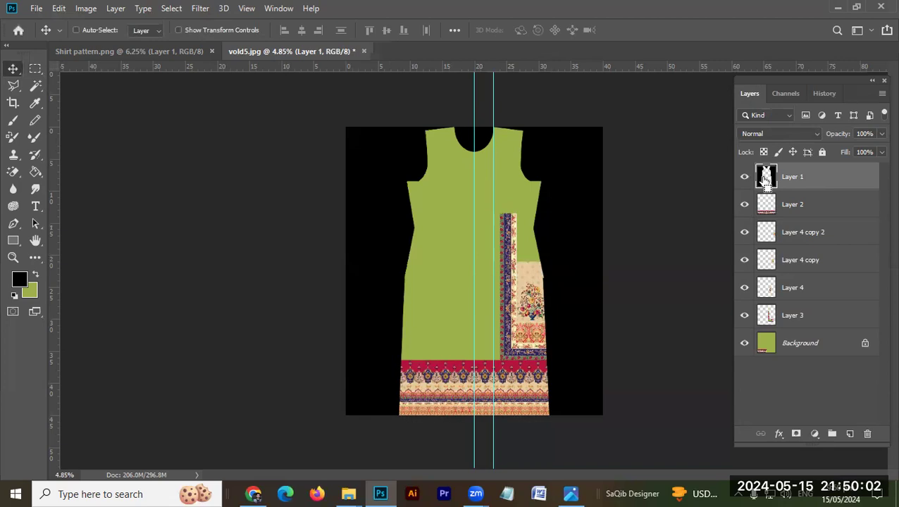
pyautogui.keyDown('ctrl'); pyautogui.click(764, 181); pyautogui.keyUp('ctrl')
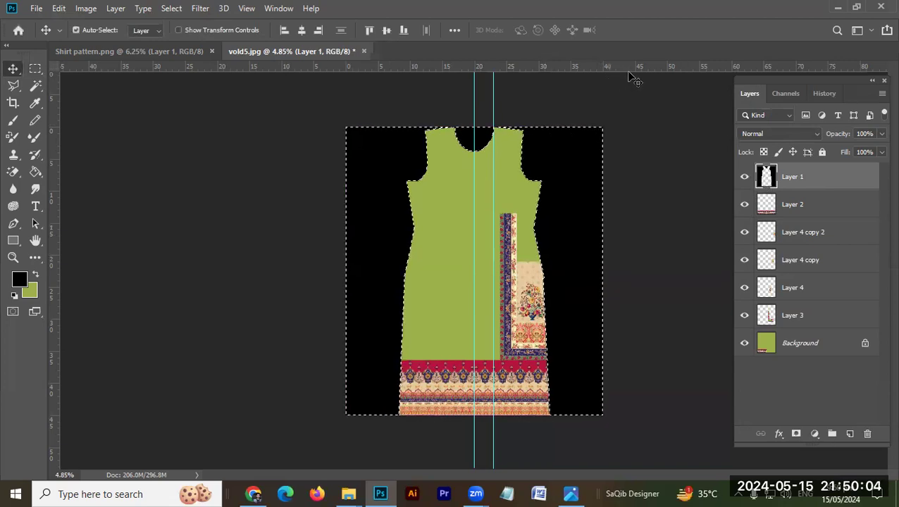
pyautogui.moveTo(628, 68); pyautogui.dragTo(549, 189)
pyautogui.hotkey('ctrl', 'd')
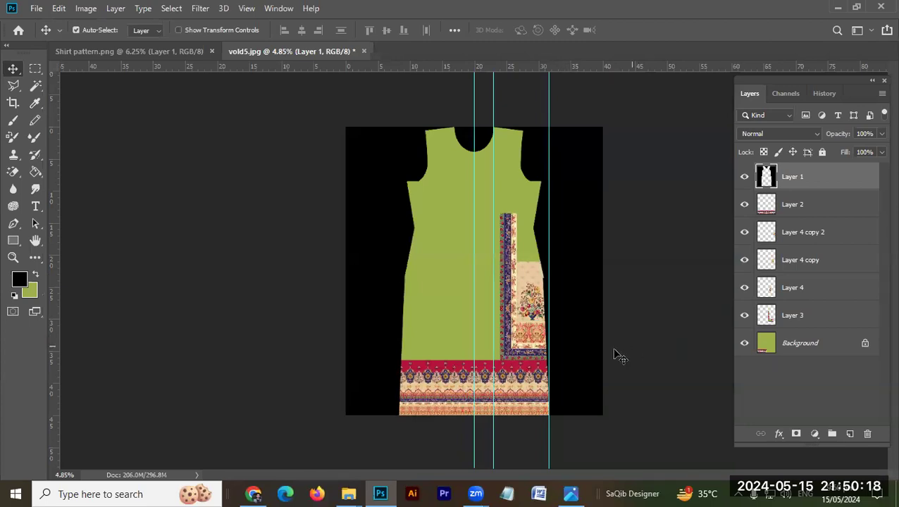
pyautogui.click(745, 177)
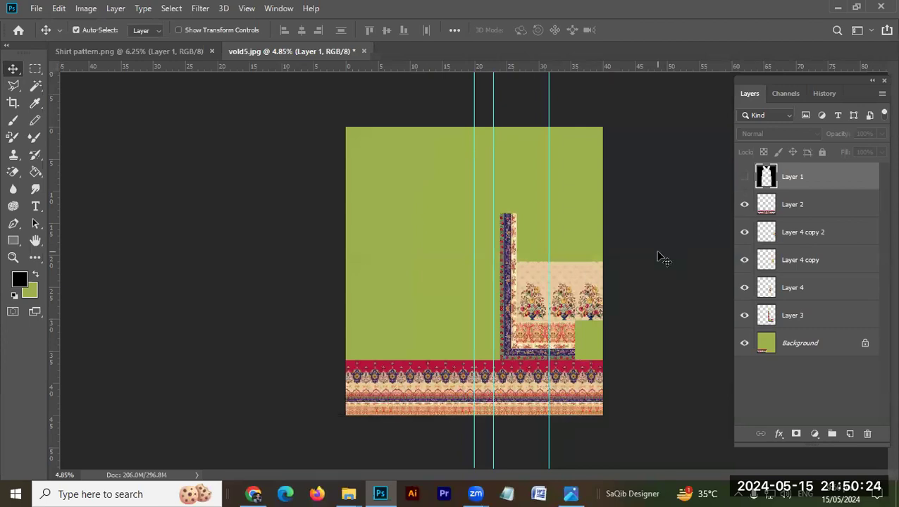
# View the Shirt pattern document, switch to Chrome, and examine the hem border of the original vold5.jpg in Google Drive up close
pyautogui.scroll(2, 663, 259)
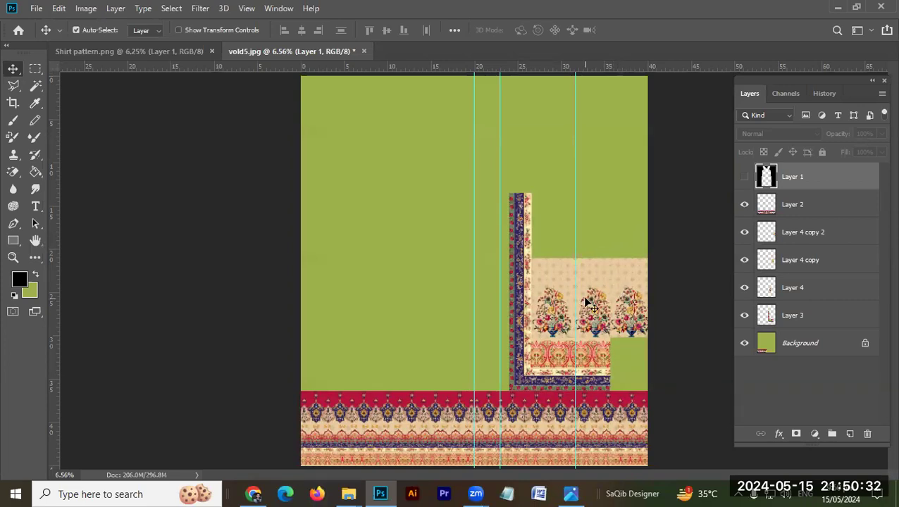
pyautogui.click(153, 50)
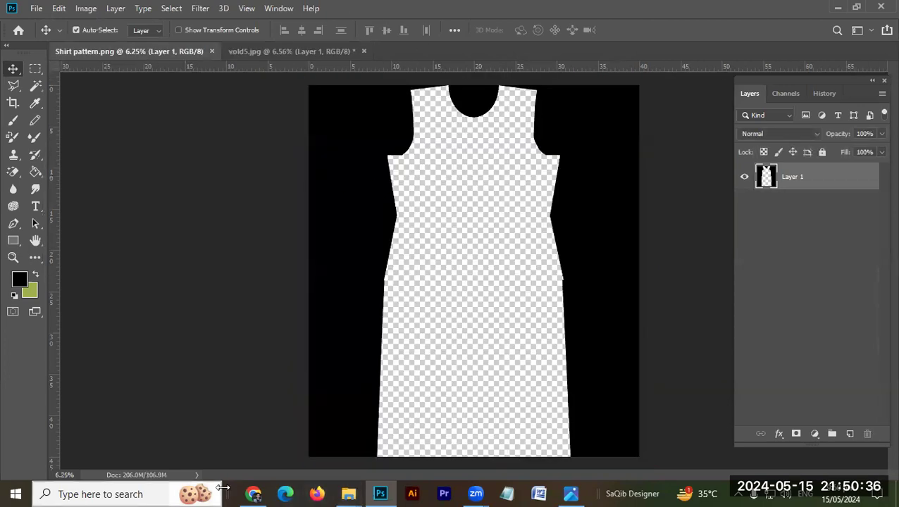
pyautogui.click(254, 493)
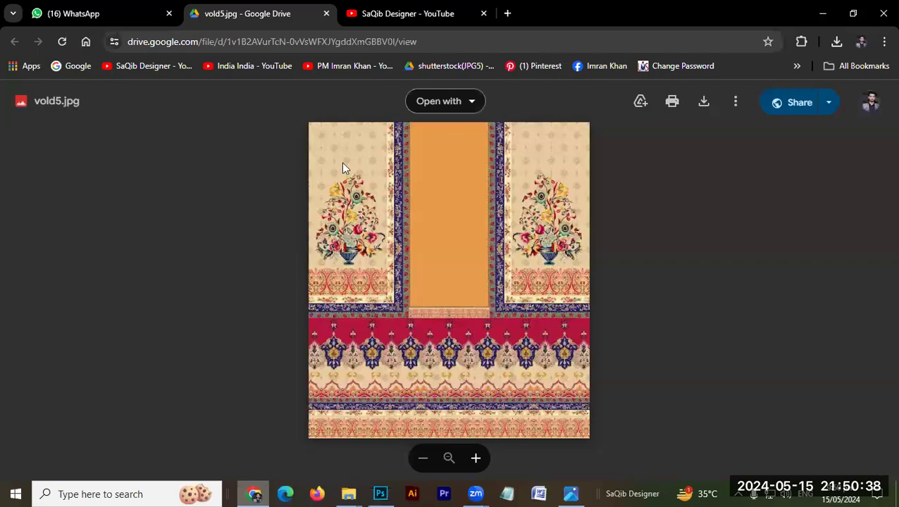
pyautogui.scroll(5, 459, 325)
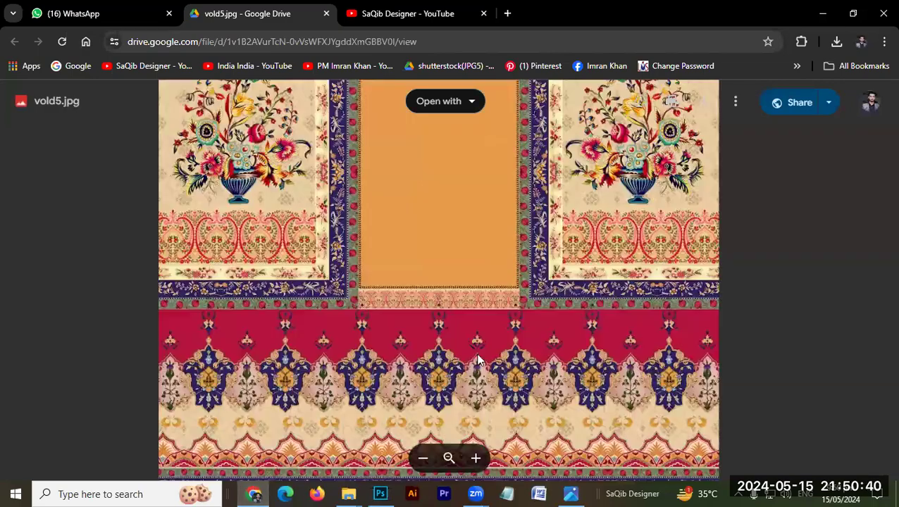
pyautogui.scroll(-2, 491, 291)
pyautogui.scroll(1, 492, 350)
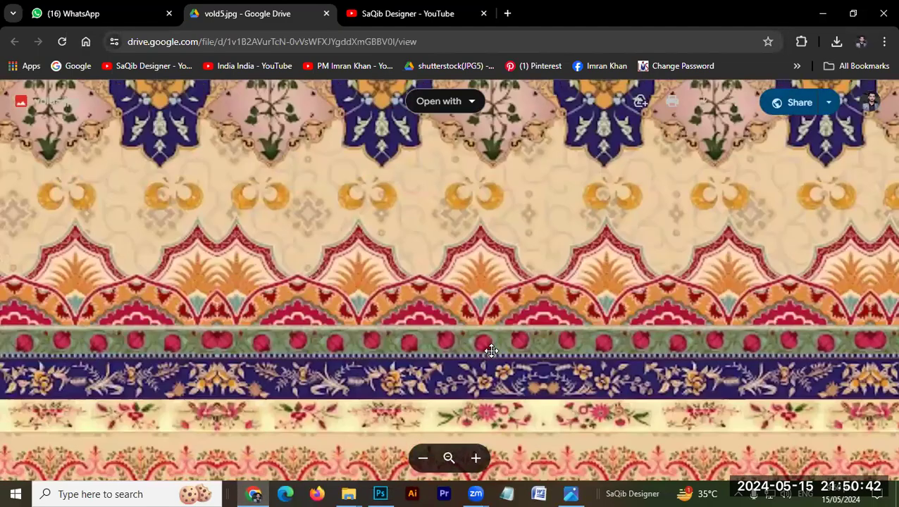
# Switch back to Photoshop and show the original opened snapshot of vold5.jpg from its history, with its layers listed
pyautogui.hotkey('alt', 'Tab')
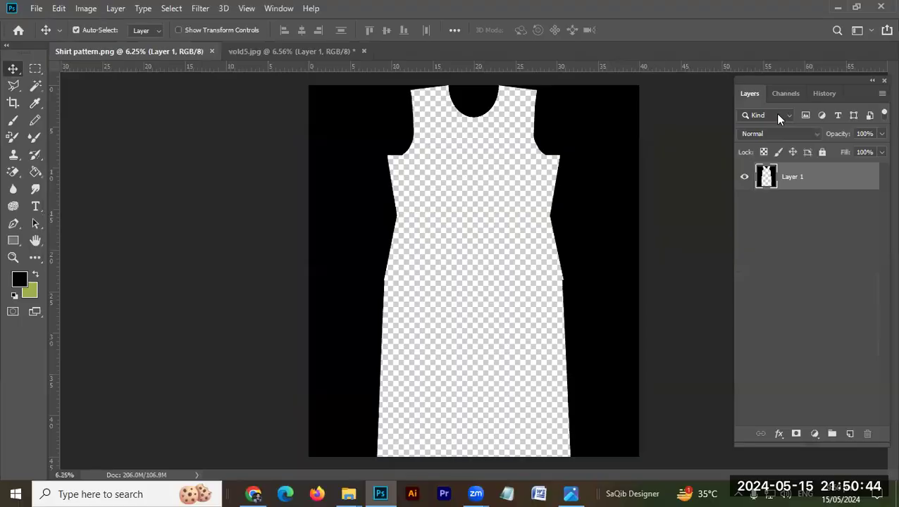
pyautogui.click(821, 94)
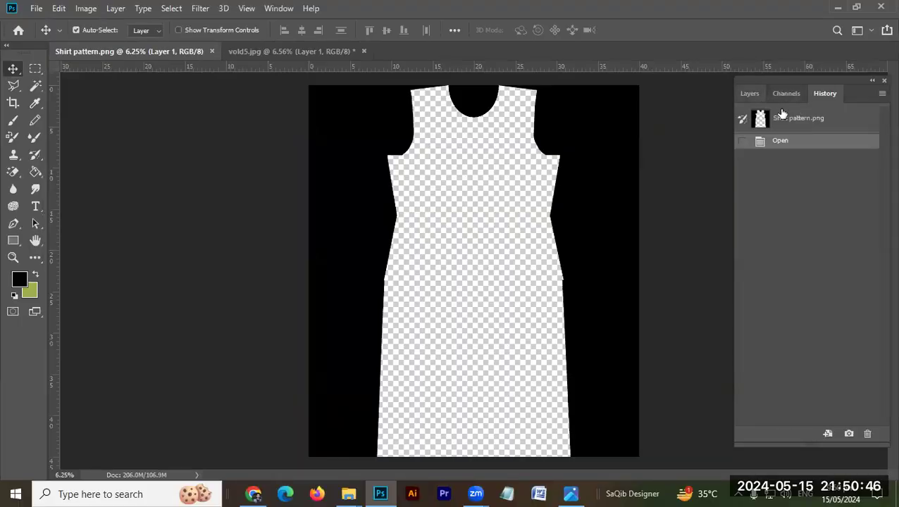
pyautogui.click(277, 51)
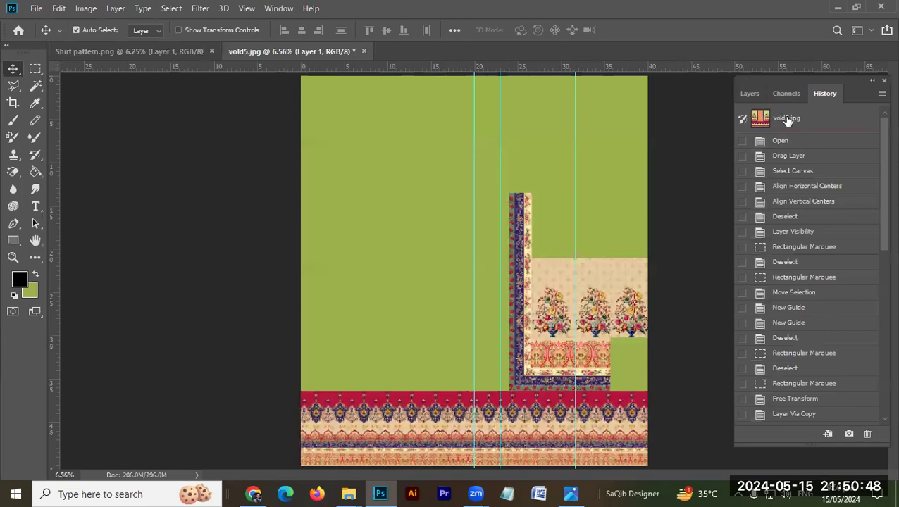
pyautogui.click(761, 118)
pyautogui.click(750, 93)
# Examine the original hem up close, from the red motif band down to the stacked floral border strips
pyautogui.rightClick(439, 341)
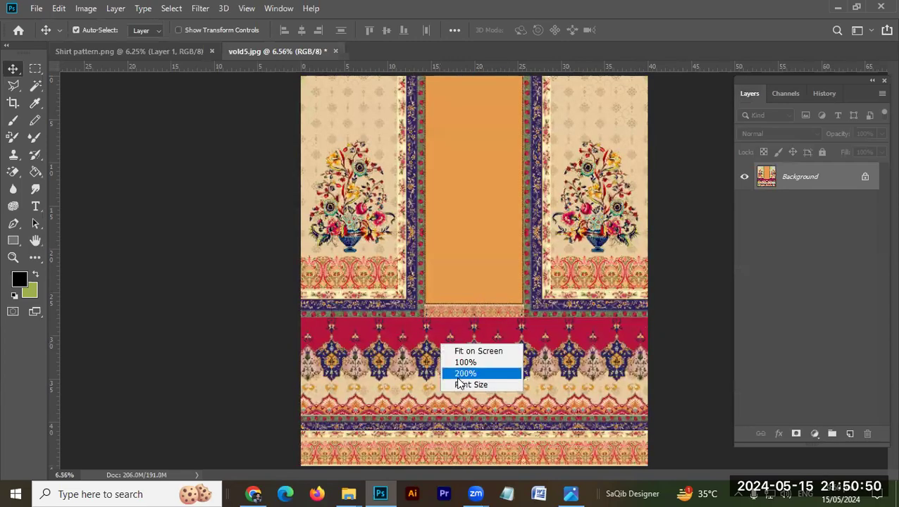
pyautogui.click(481, 383)
pyautogui.moveTo(457, 383); pyautogui.dragTo(571, 65)
pyautogui.scroll(-5, 522, 234)
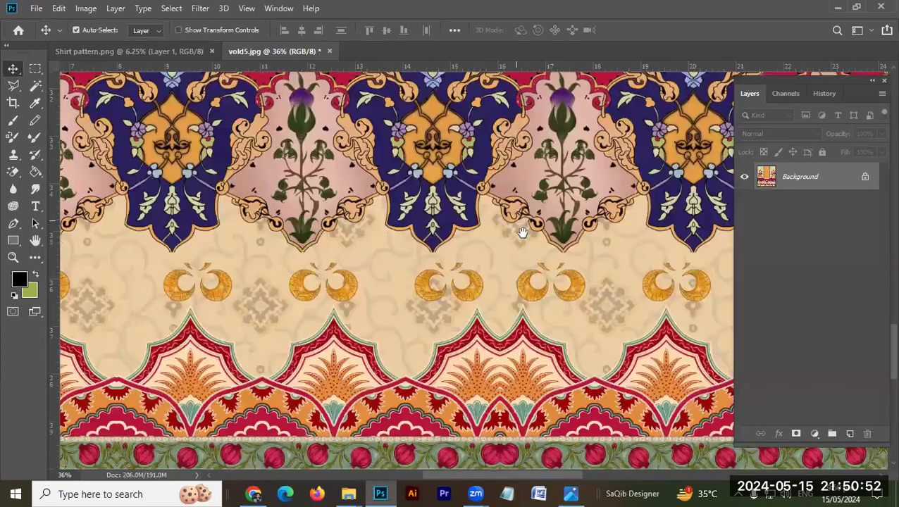
pyautogui.scroll(3, 522, 296)
pyautogui.scroll(-1, 515, 328)
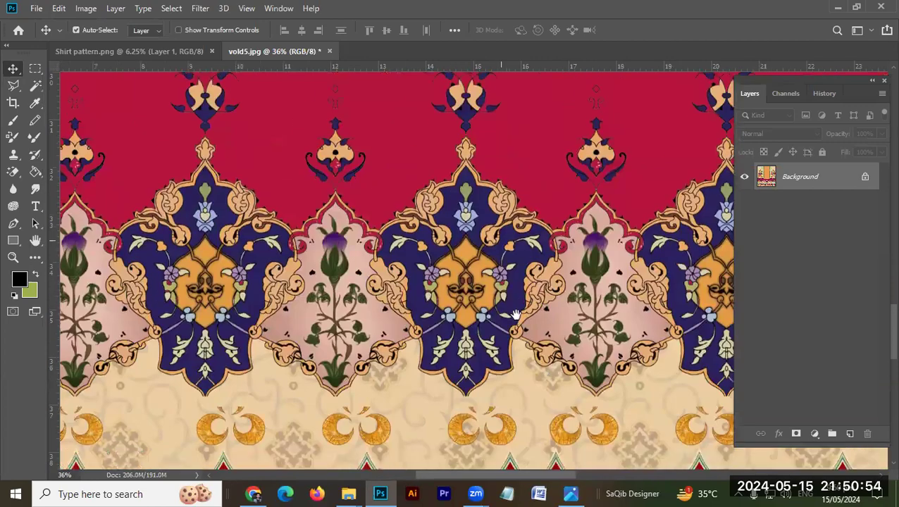
pyautogui.scroll(-6, 504, 325)
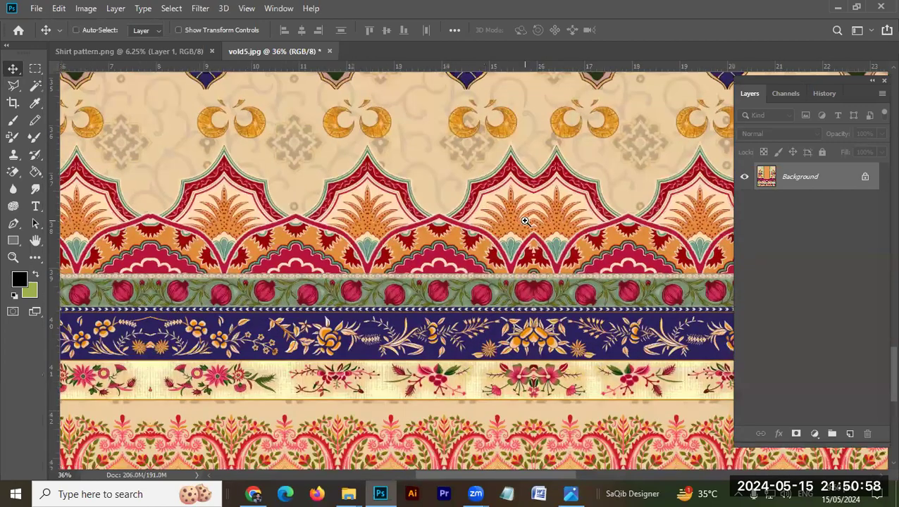
# Return vold5.jpg to its latest history state and examine the reduced hem border up close against the original proportions
pyautogui.click(824, 96)
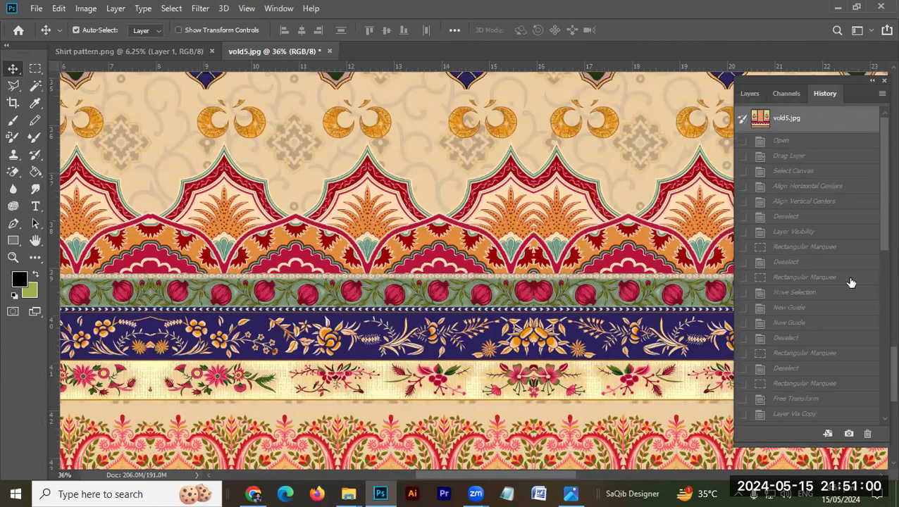
pyautogui.moveTo(882, 241); pyautogui.dragTo(879, 421)
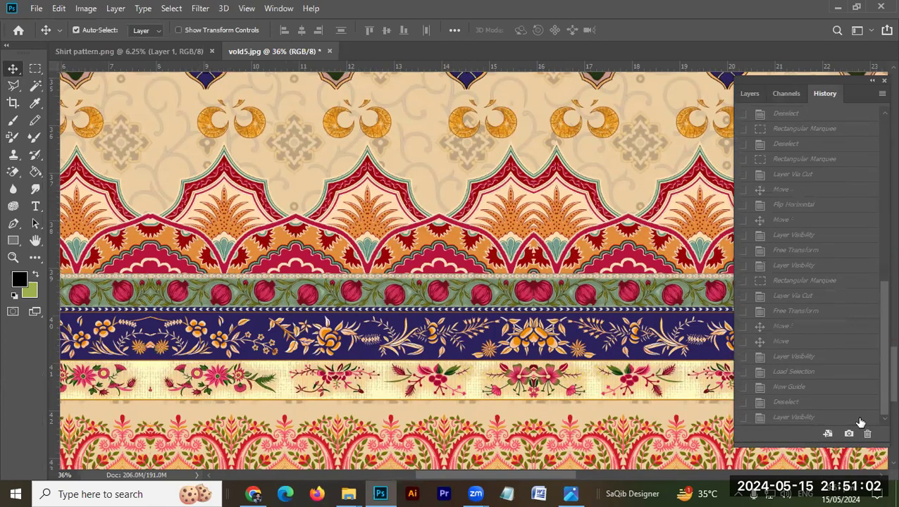
pyautogui.click(846, 417)
pyautogui.rightClick(458, 247)
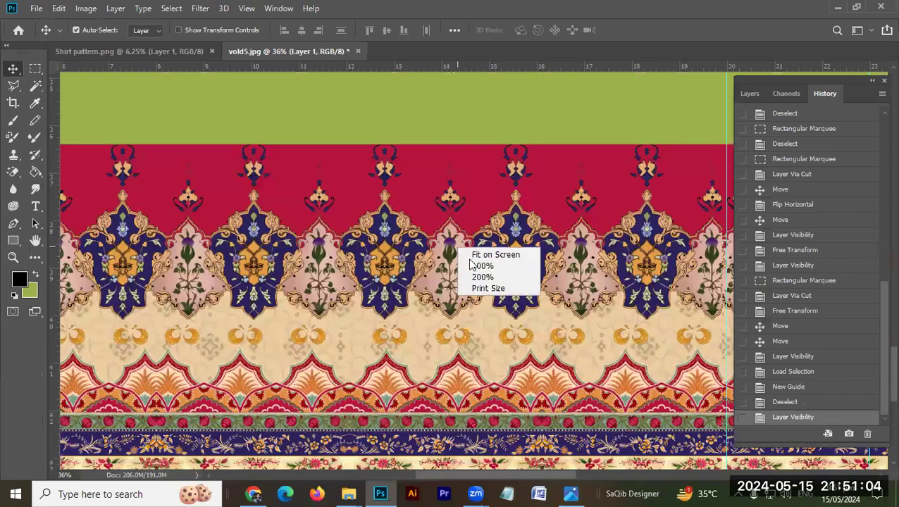
pyautogui.click(486, 337)
pyautogui.moveTo(487, 337); pyautogui.dragTo(432, 212)
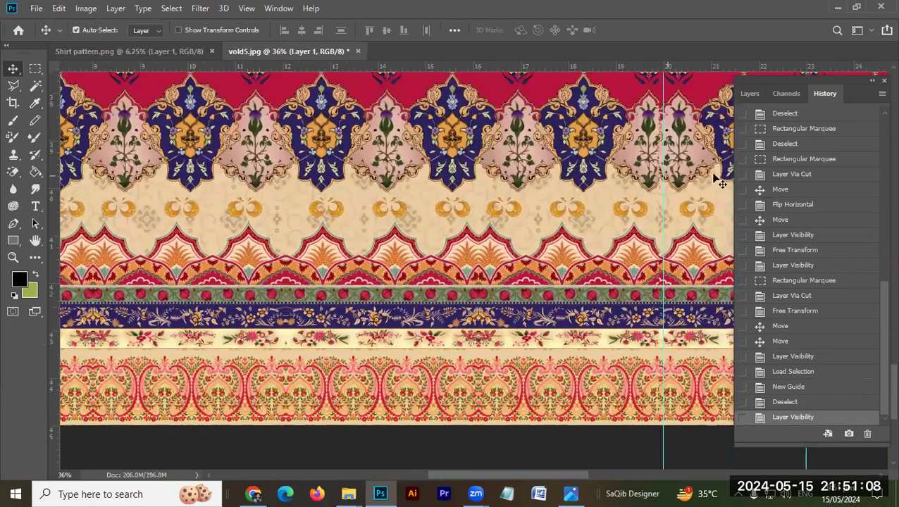
pyautogui.hotkey('ctrl', '0')
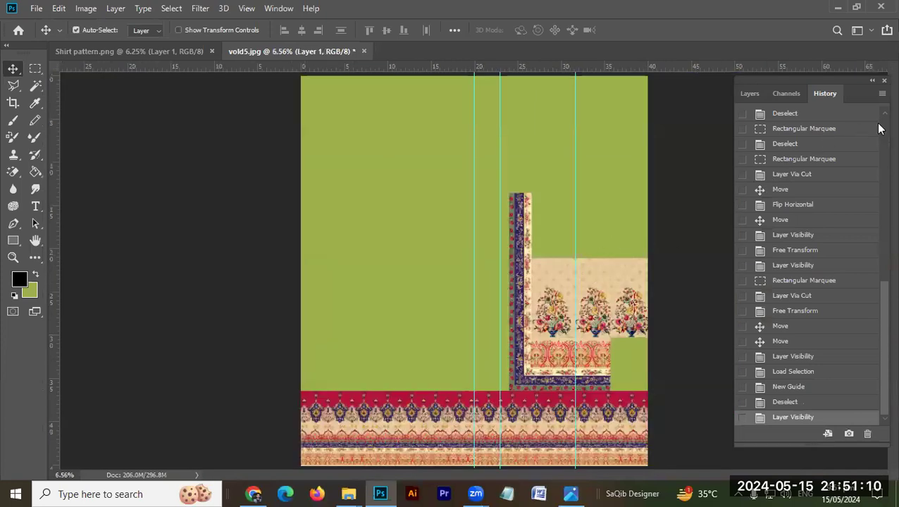
# Restore the original vold5.jpg snapshot to examine the flower vase's detail up close, and return to the latest history state in full view
pyautogui.scroll(10, 878, 129)
pyautogui.click(825, 124)
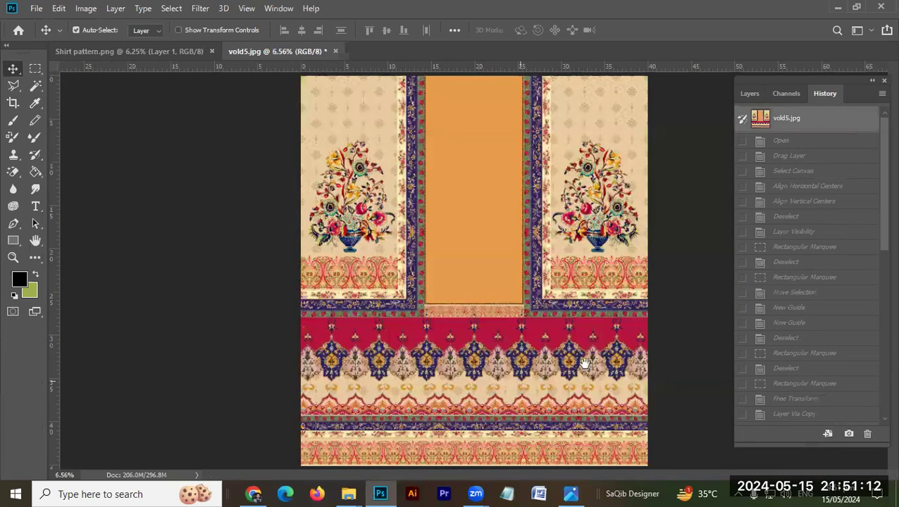
pyautogui.moveTo(338, 193); pyautogui.dragTo(420, 146)
pyautogui.moveTo(440, 275); pyautogui.dragTo(475, 281)
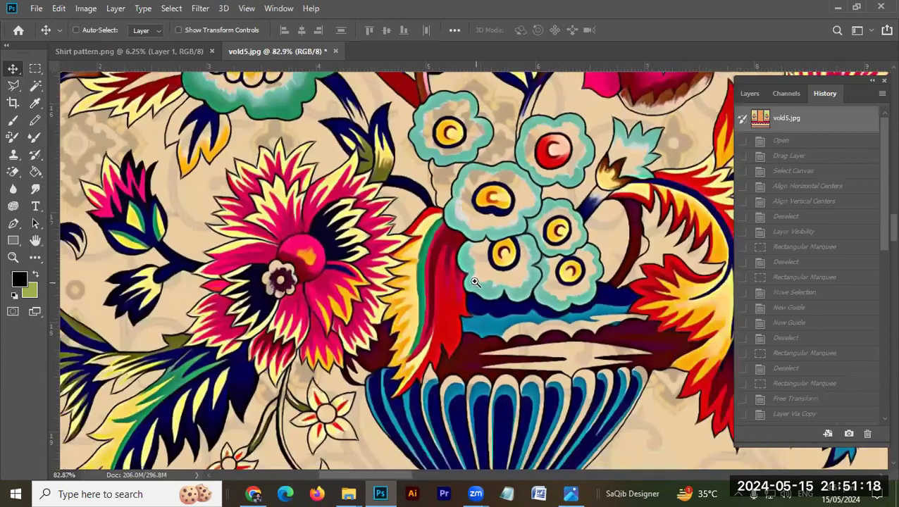
pyautogui.press('ctrl')
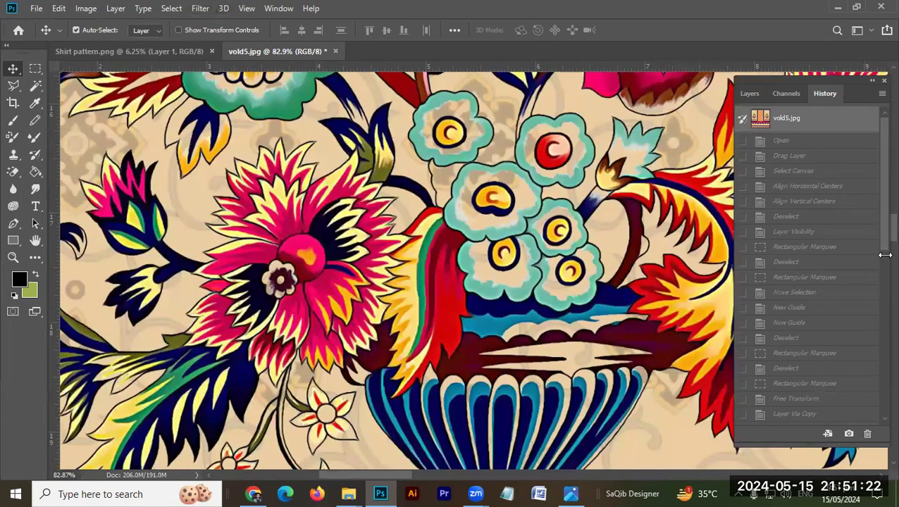
pyautogui.scroll(-10, 879, 289)
pyautogui.click(838, 417)
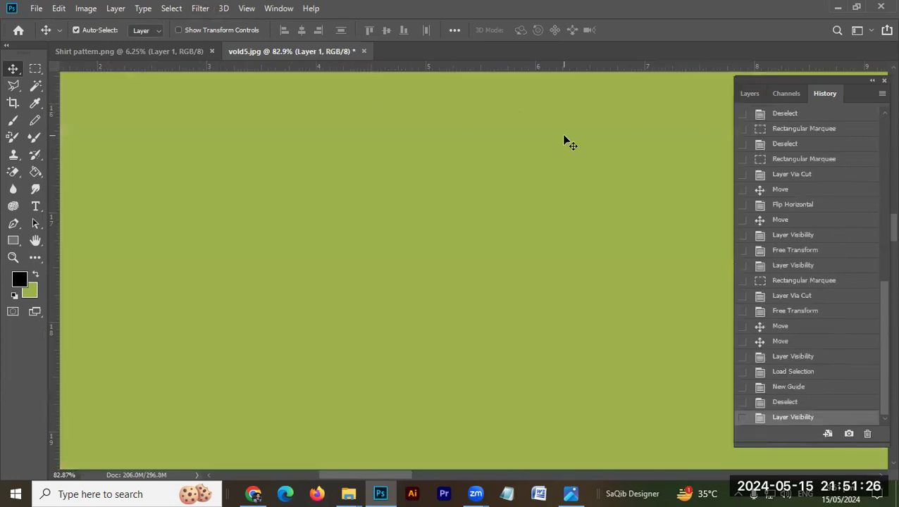
pyautogui.hotkey('ctrl', '0')
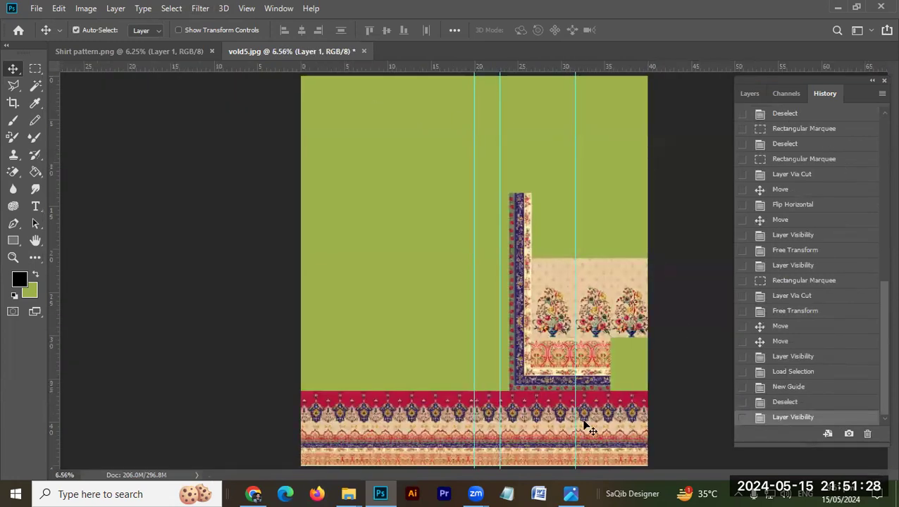